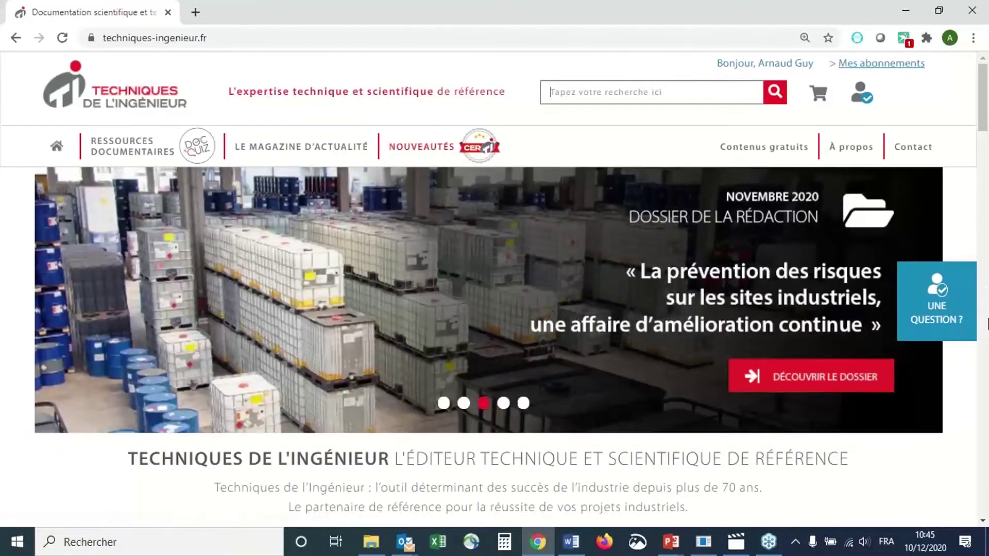
Look over the home page's search options and open the Magazine d'Actualité section
{"action": "scroll", "coordinate": [983, 521], "scroll_direction": "down", "scroll_amount": 3}
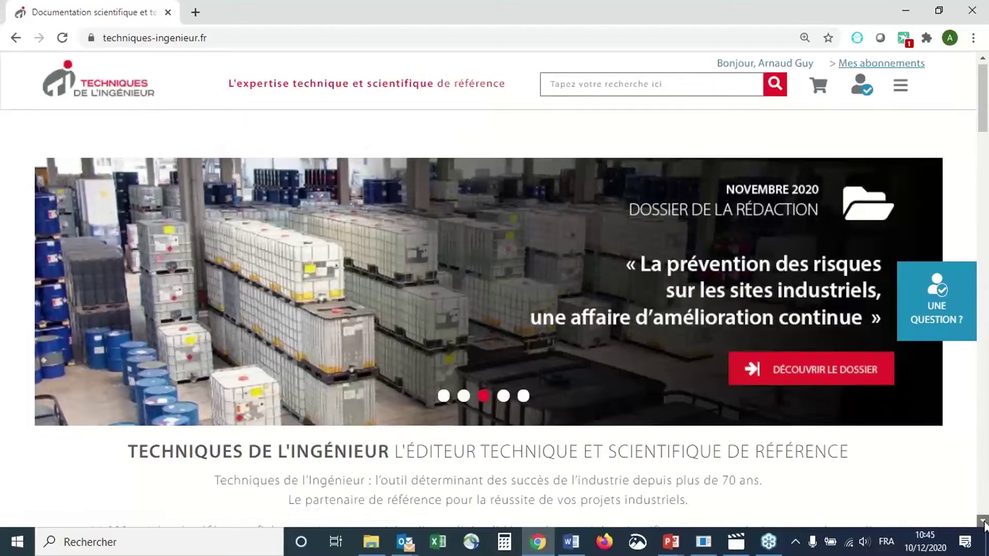
{"action": "scroll", "coordinate": [986, 286], "scroll_direction": "down", "scroll_amount": 10}
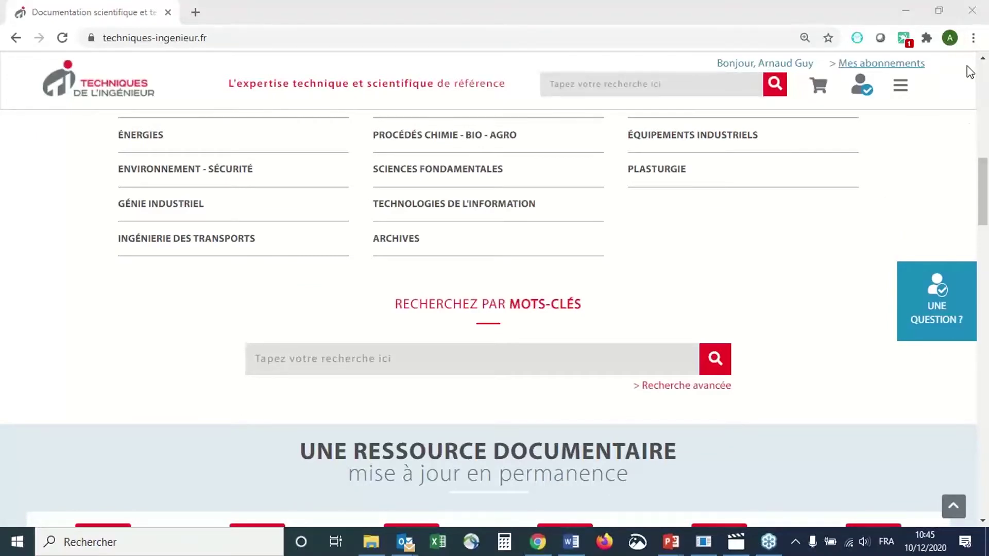
{"action": "left_click", "coordinate": [982, 58]}
{"action": "scroll", "coordinate": [464, 258], "scroll_direction": "up", "scroll_amount": 10}
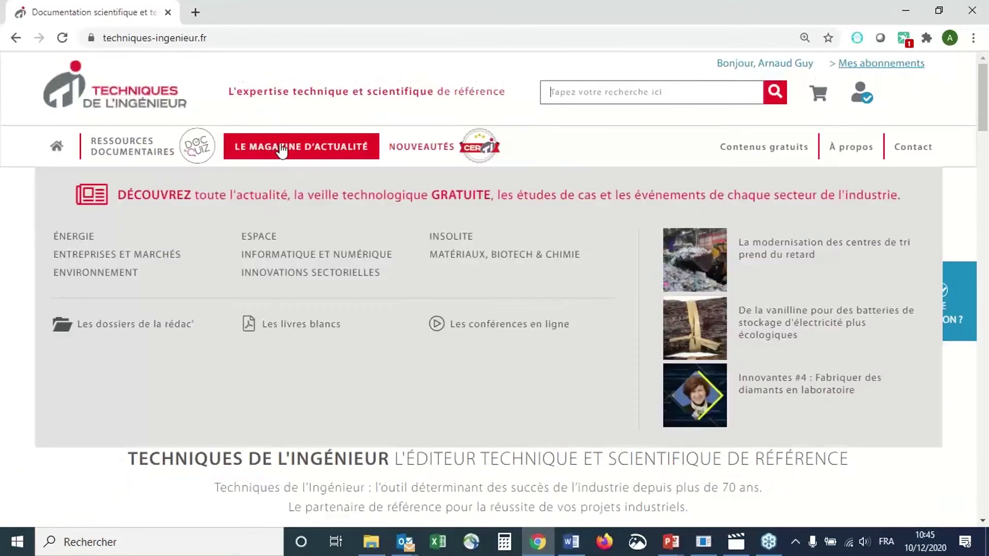
{"action": "left_click", "coordinate": [282, 151]}
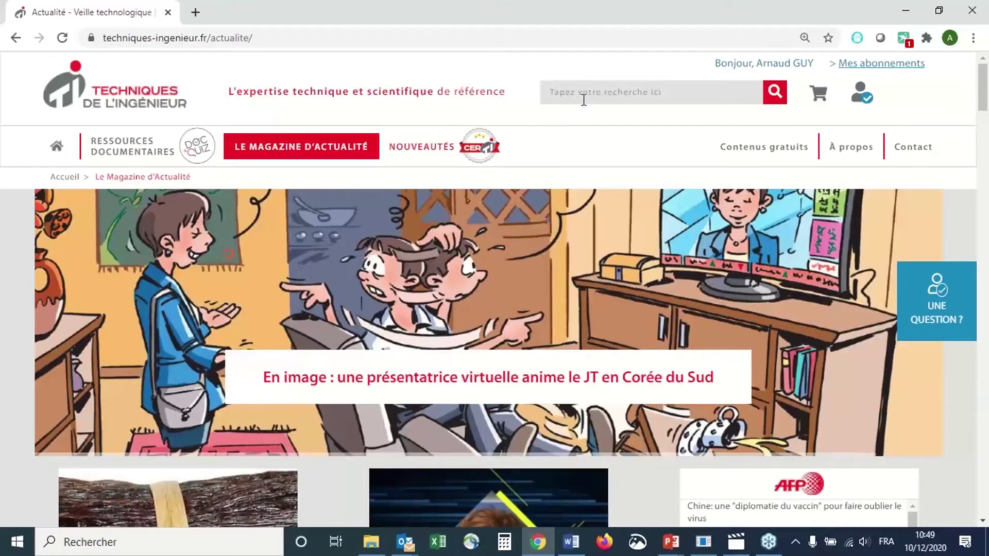
Enter "chromatographie" in the site's main search field to bring up article suggestions
{"action": "left_click", "coordinate": [584, 100]}
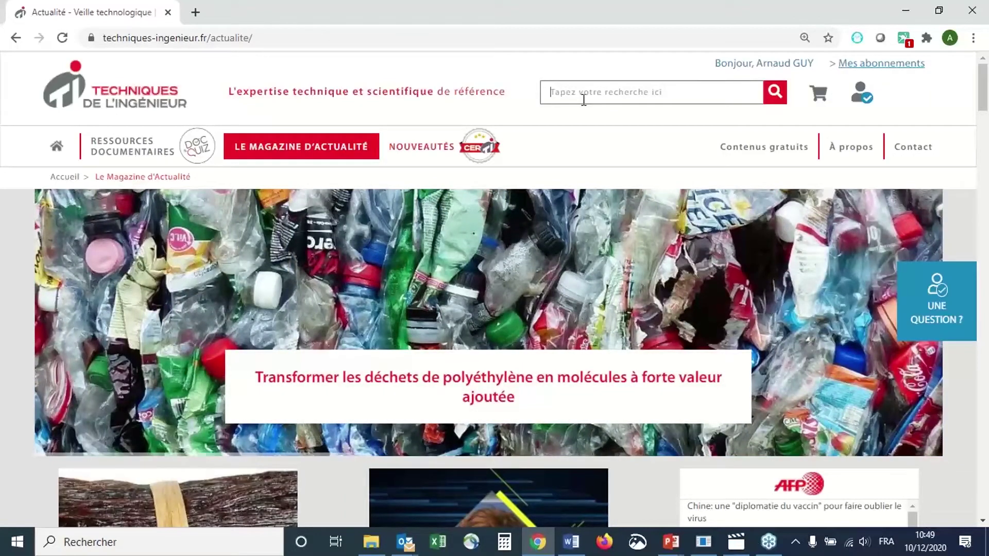
{"action": "type", "text": "chrom"}
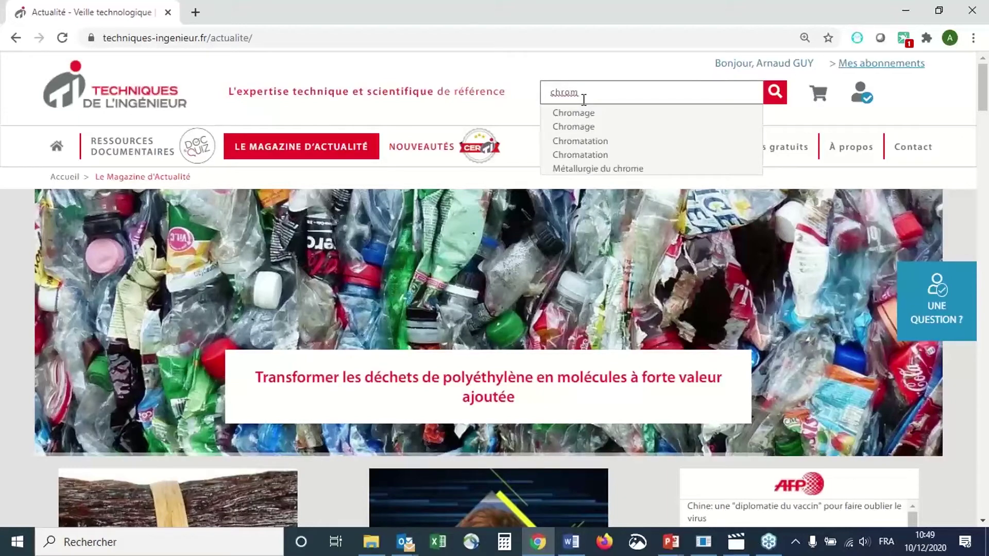
{"action": "type", "text": "a"}
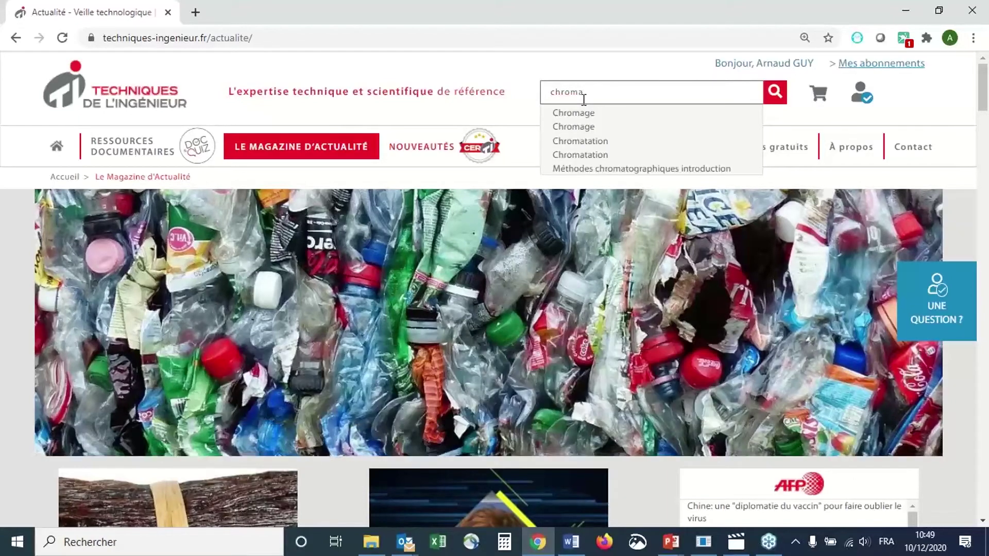
{"action": "type", "text": "togr"}
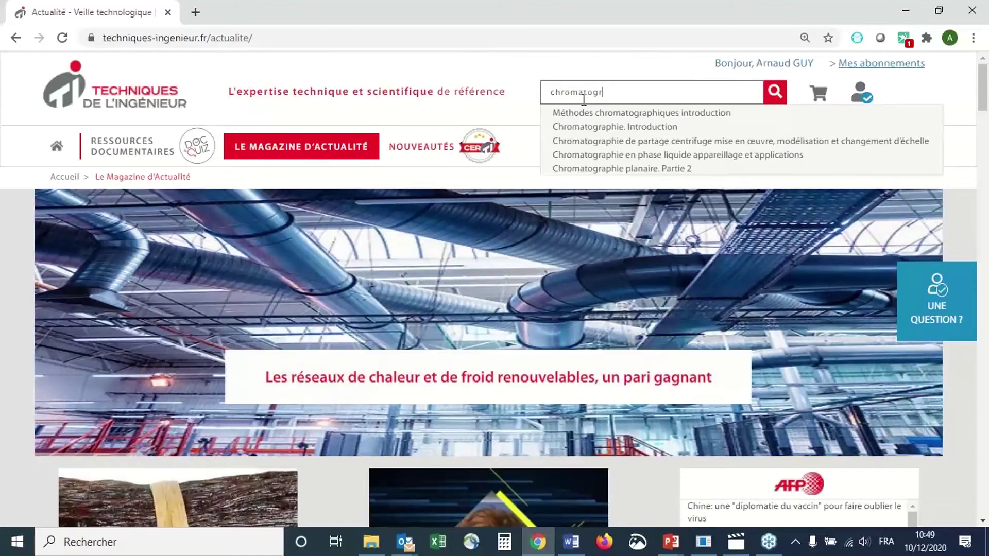
{"action": "type", "text": "aphie"}
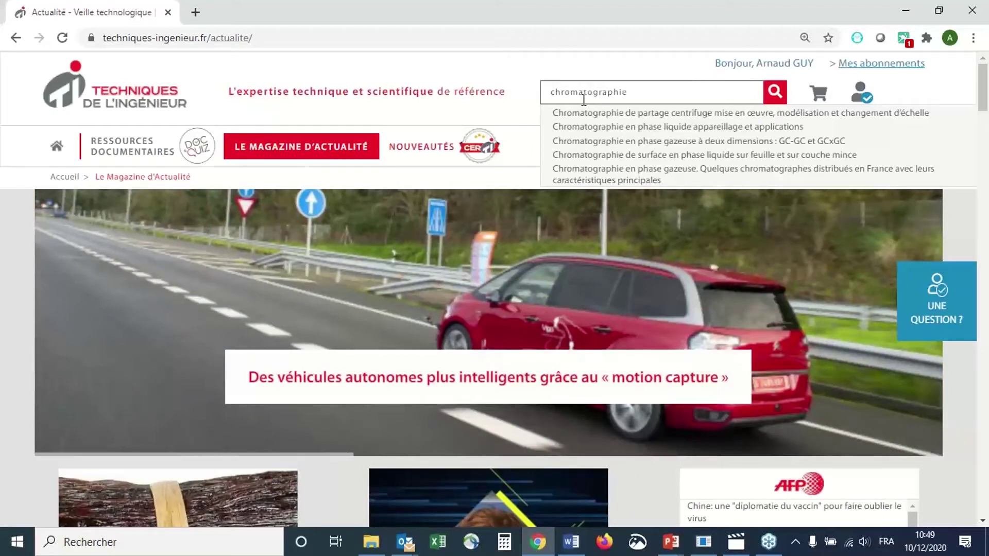
Shorten the search term to the truncated form "chromato*" to cover all words with that root
{"action": "key", "text": "BackSpace"}
{"action": "key", "text": "BackSpace"}
{"action": "key", "text": "BackSpace"}
{"action": "key", "text": "BackSpace"}
{"action": "key", "text": "BackSpace"}
{"action": "key", "text": "BackSpace"}
{"action": "key", "text": "BackSpace"}
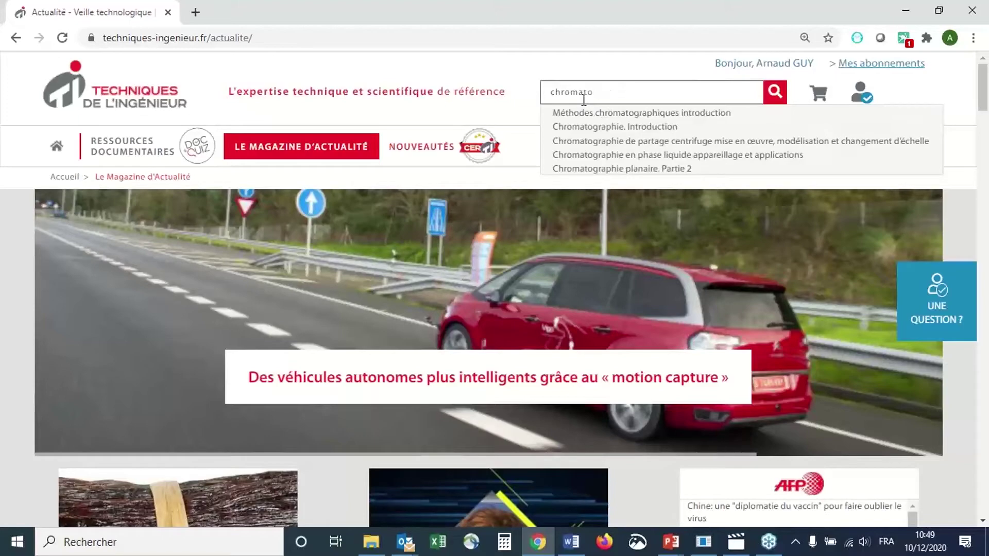
{"action": "type", "text": "*"}
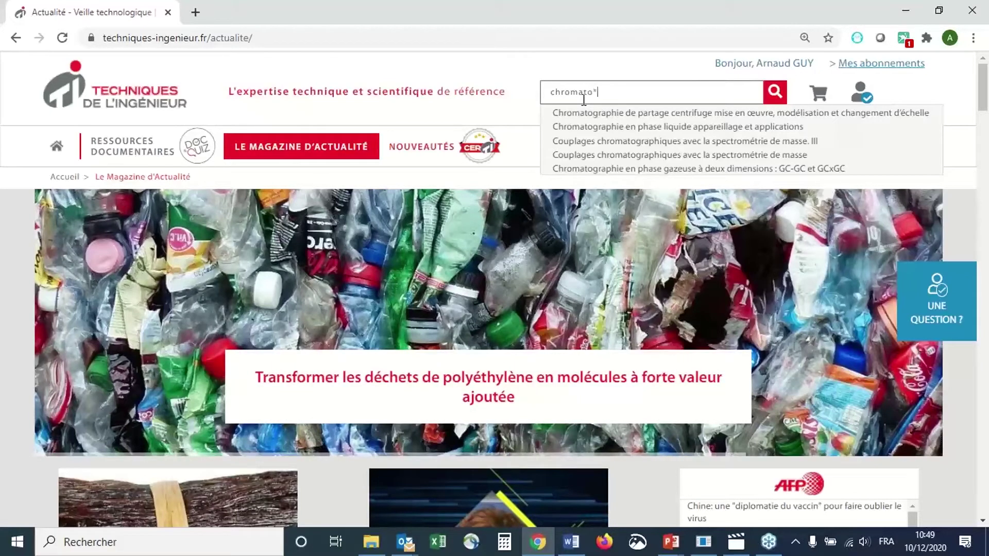
Clear the search term from the site's main search field
{"action": "key", "text": "BackSpace"}
{"action": "key", "text": "BackSpace"}
{"action": "key", "text": "BackSpace"}
{"action": "key", "text": "BackSpace"}
{"action": "key", "text": "BackSpace"}
{"action": "key", "text": "BackSpace"}
{"action": "key", "text": "BackSpace"}
{"action": "key", "text": "BackSpace"}
{"action": "key", "text": "BackSpace"}
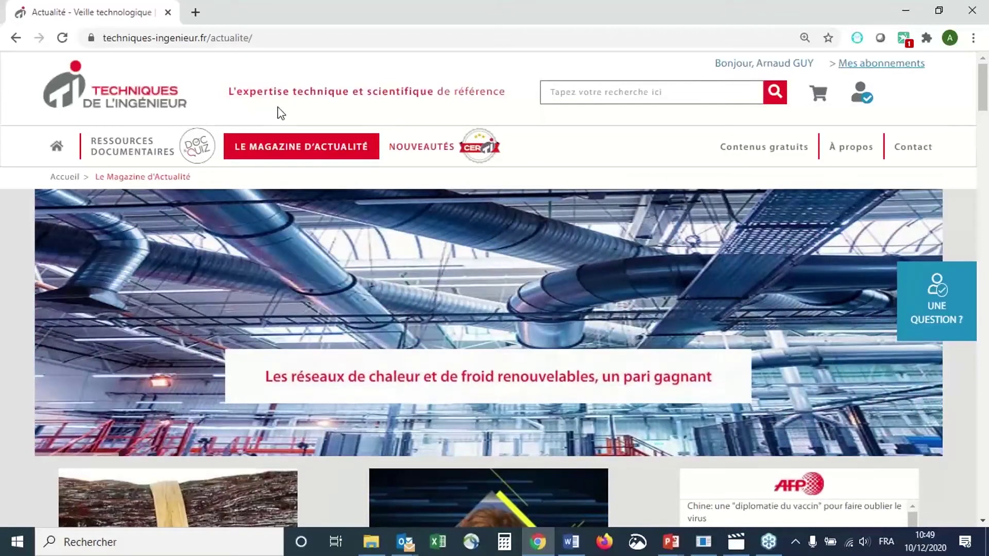
Browse the documentary resources by the Matériaux domain of expertise and open its "Plastiques et composites" offer
{"action": "mouse_move", "coordinate": [133, 153]}
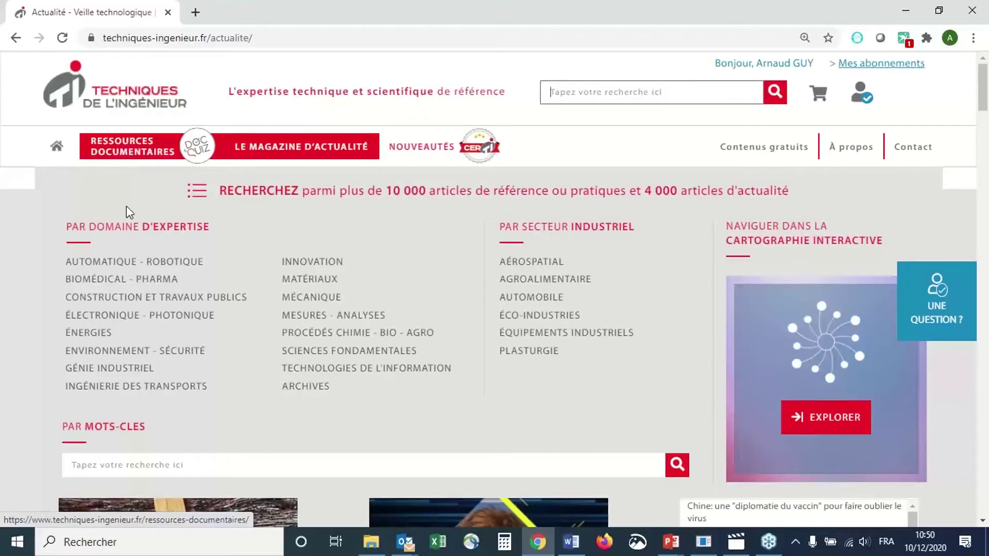
{"action": "left_click", "coordinate": [306, 281]}
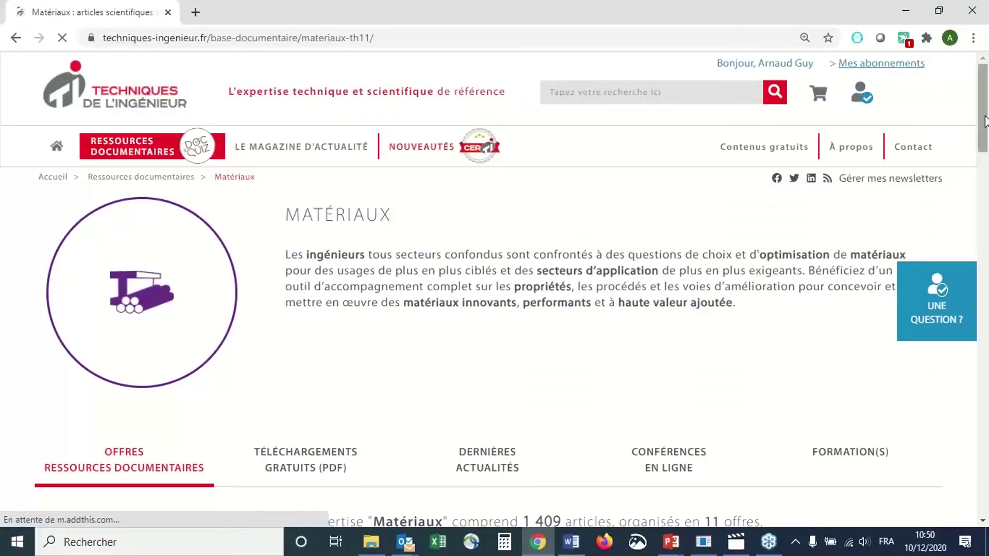
{"action": "left_click_drag", "start_coordinate": [984, 123], "coordinate": [983, 187]}
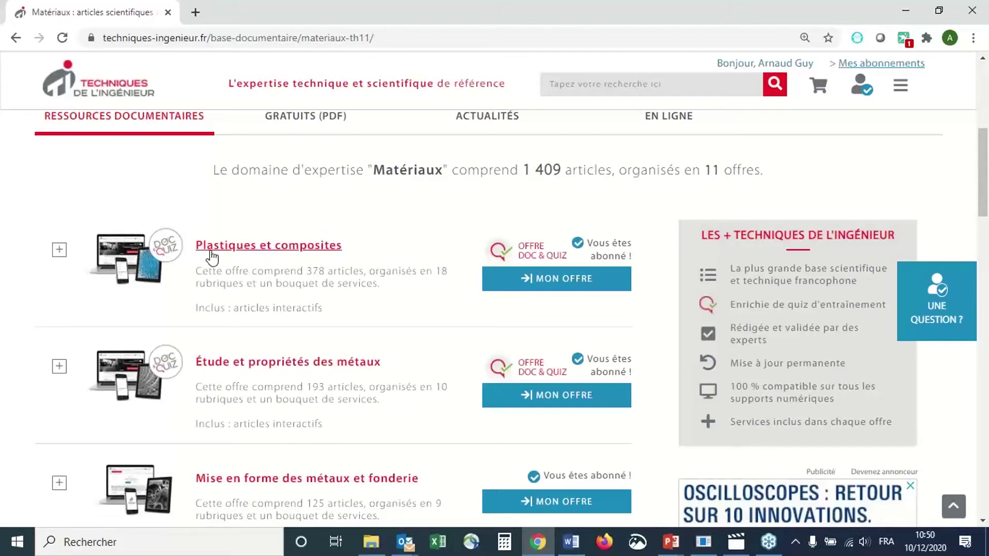
{"action": "left_click", "coordinate": [296, 249]}
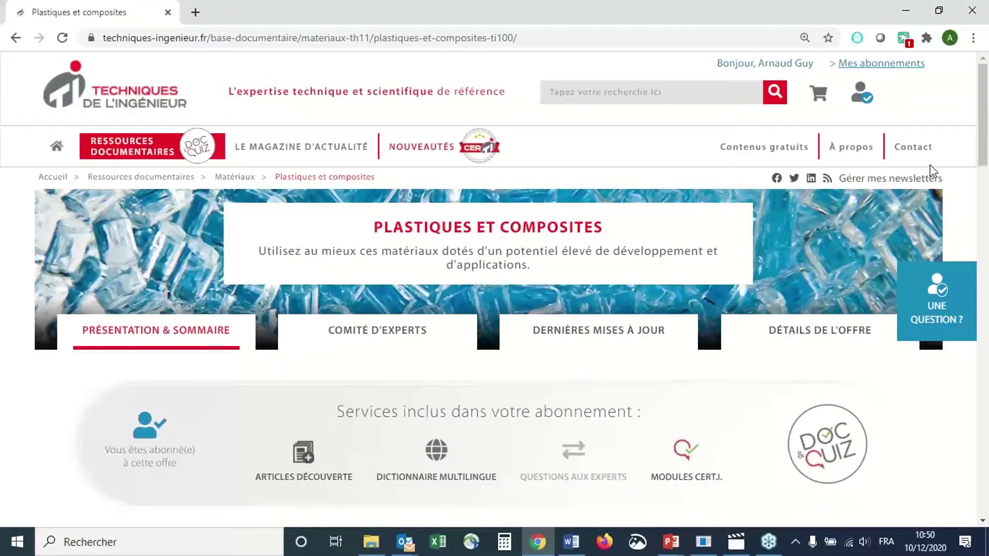
Expand the "Propriétés générales des plastiques" rubric and open article A3110, "Comportements physique et thermomécanique des plastiques"
{"action": "scroll", "coordinate": [986, 153], "scroll_direction": "down", "scroll_amount": 4}
{"action": "left_click_drag", "start_coordinate": [986, 153], "coordinate": [986, 211]}
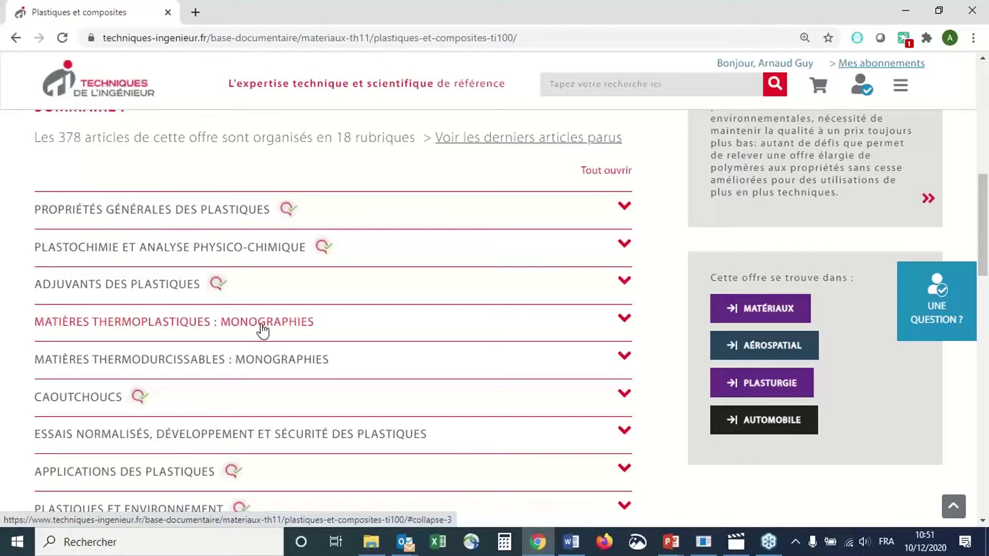
{"action": "mouse_move", "coordinate": [290, 218]}
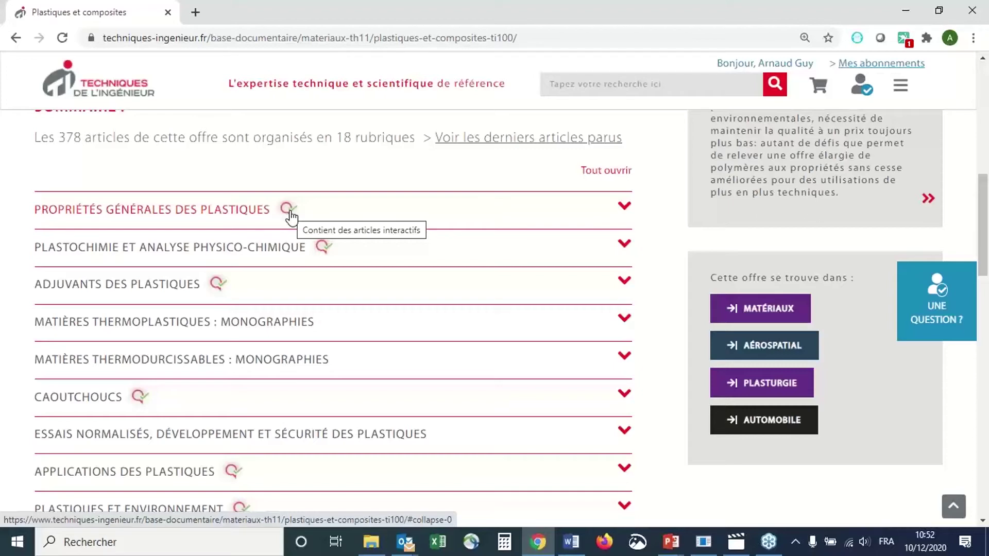
{"action": "left_click", "coordinate": [225, 216]}
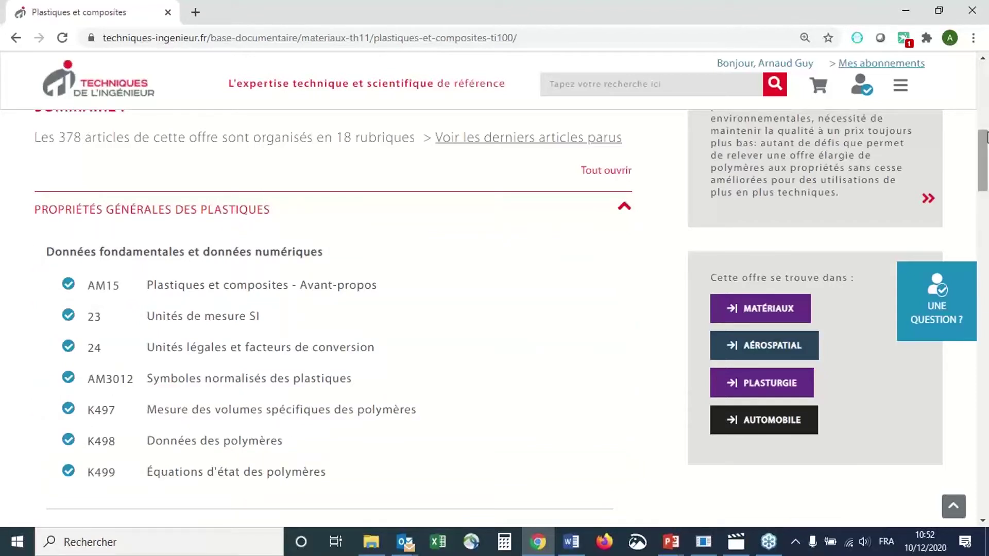
{"action": "left_click_drag", "start_coordinate": [986, 137], "coordinate": [984, 180]}
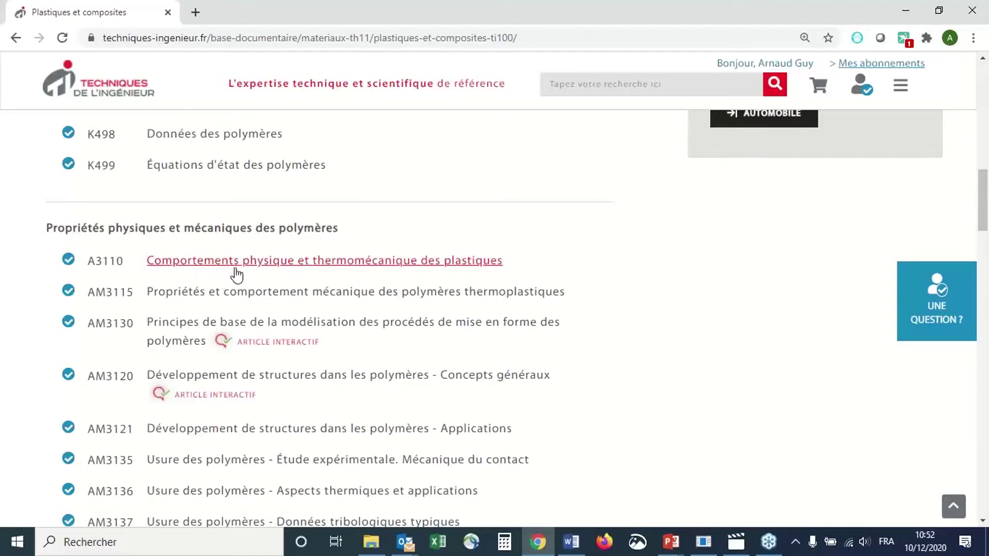
{"action": "left_click", "coordinate": [236, 268]}
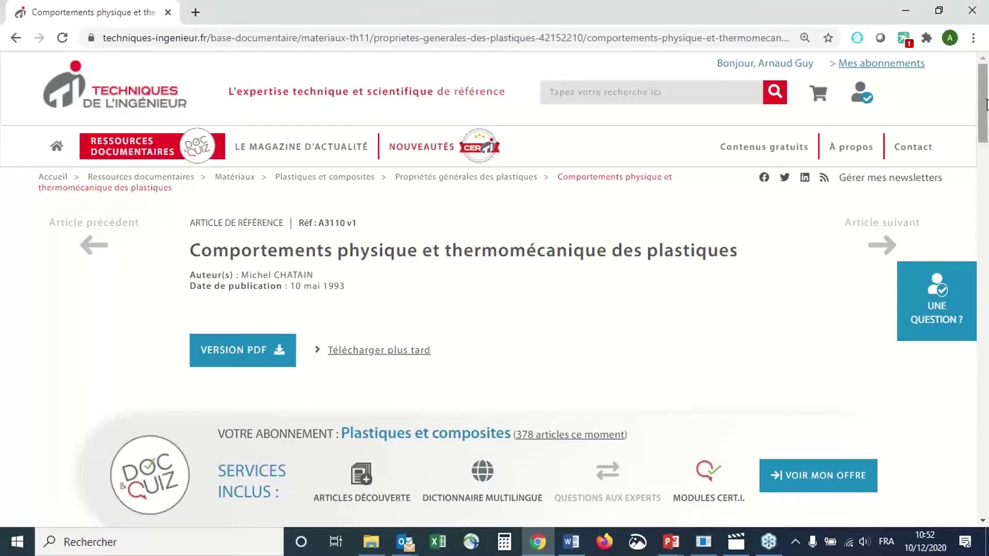
Review the article's presentation and outline, and switch the outline to "Sommaire détaillé"
{"action": "left_click_drag", "start_coordinate": [984, 103], "coordinate": [981, 167]}
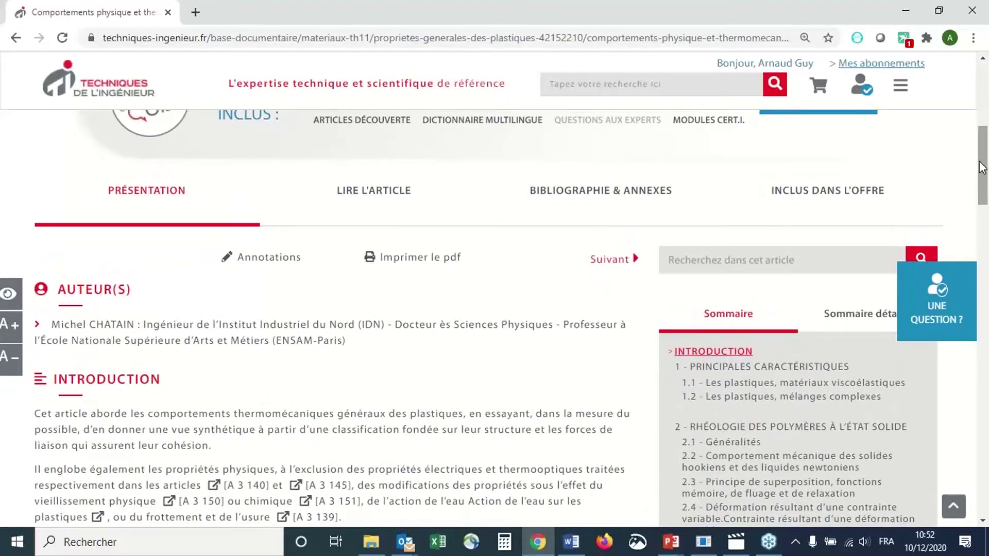
{"action": "scroll", "coordinate": [983, 162], "scroll_direction": "down", "scroll_amount": 2}
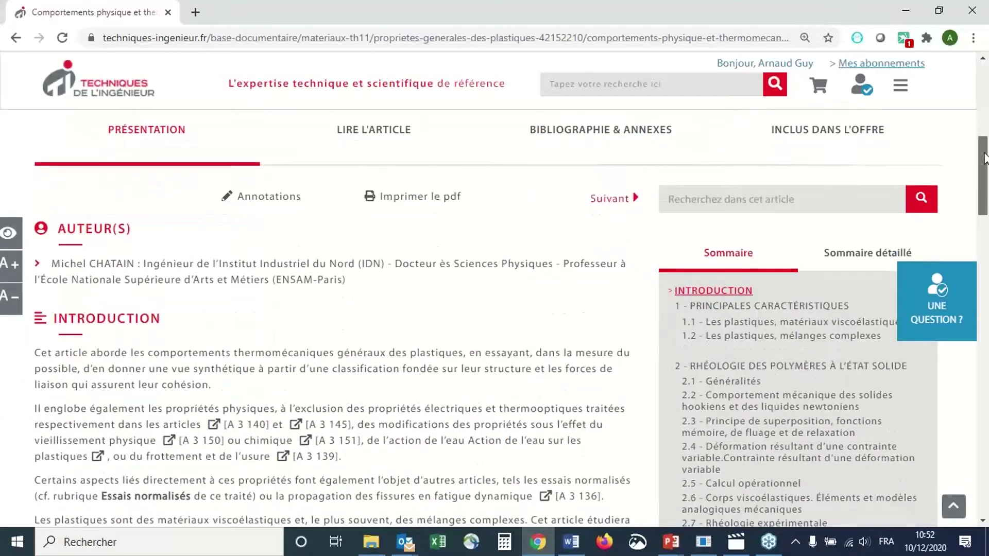
{"action": "left_click_drag", "start_coordinate": [984, 160], "coordinate": [984, 199]}
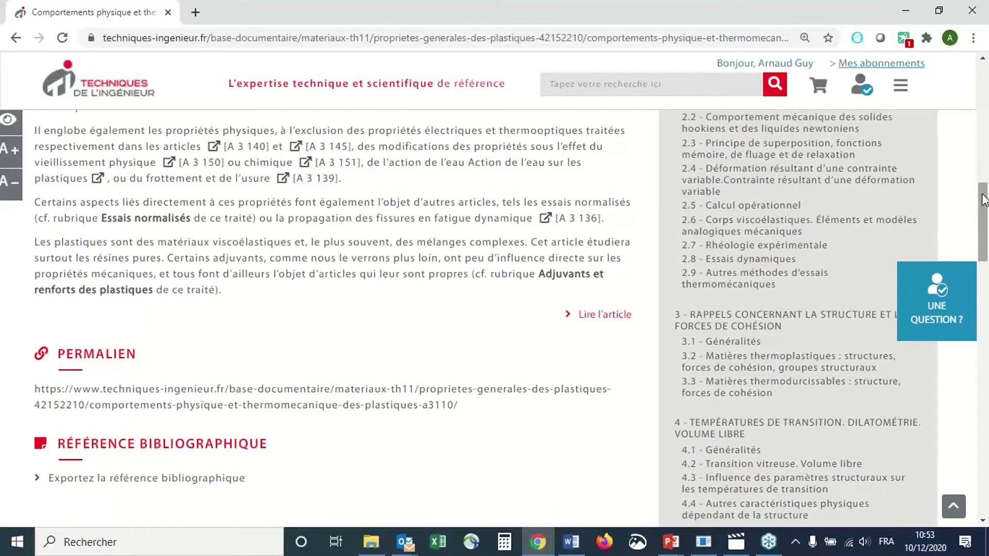
{"action": "left_click", "coordinate": [985, 106]}
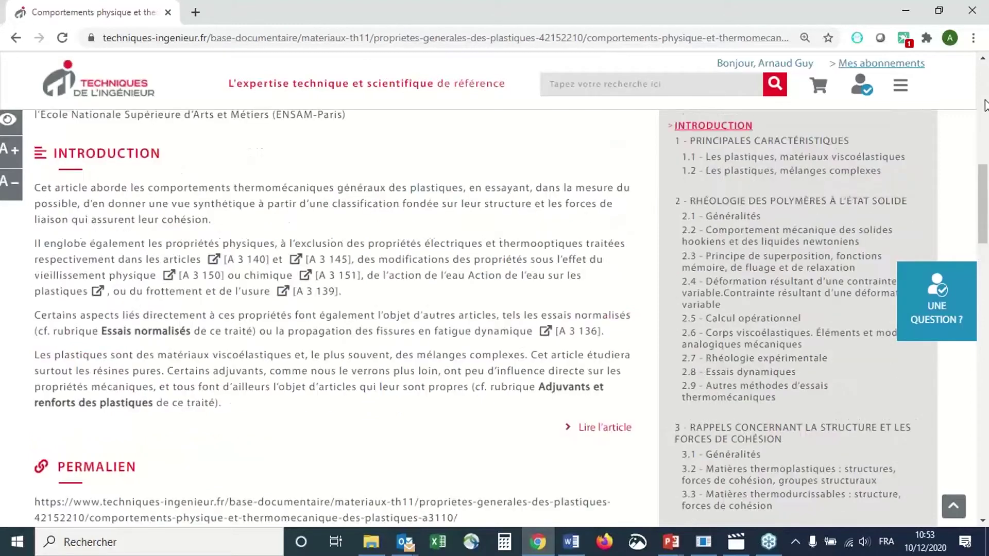
{"action": "left_click", "coordinate": [984, 106]}
{"action": "left_click_drag", "start_coordinate": [984, 106], "coordinate": [983, 165]}
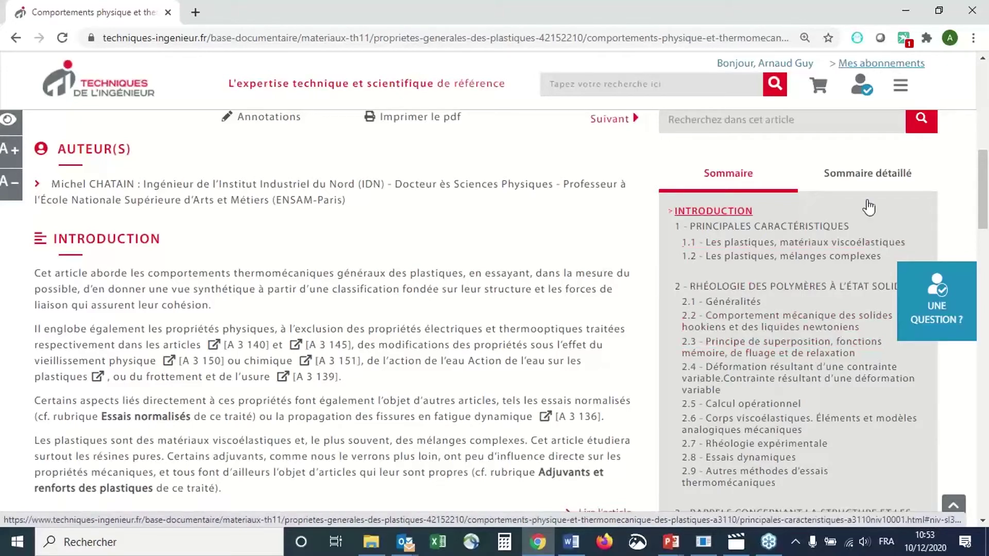
{"action": "left_click", "coordinate": [865, 178]}
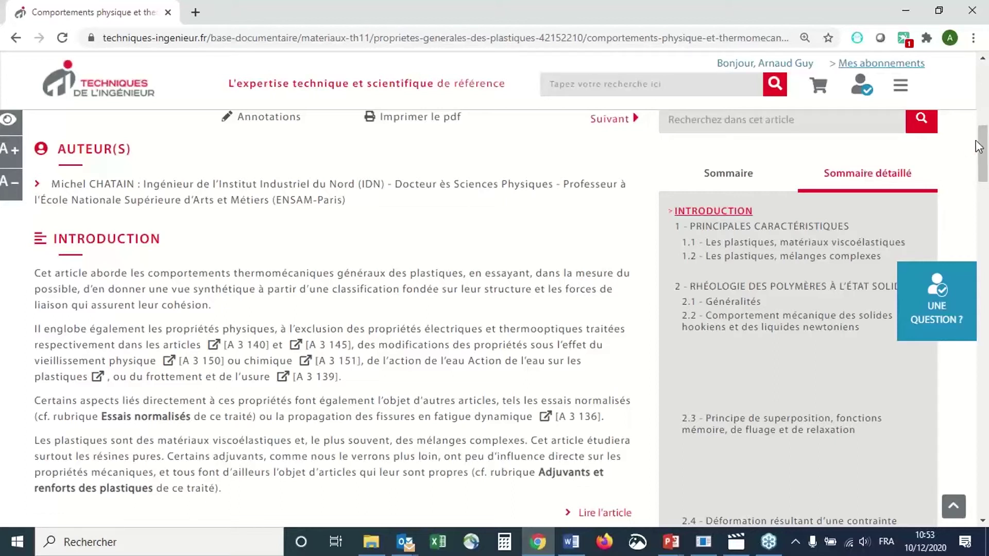
Activate the search field within the article, and open the article's full text at its "Principales caractéristiques" chapter
{"action": "left_click_drag", "start_coordinate": [983, 140], "coordinate": [982, 111]}
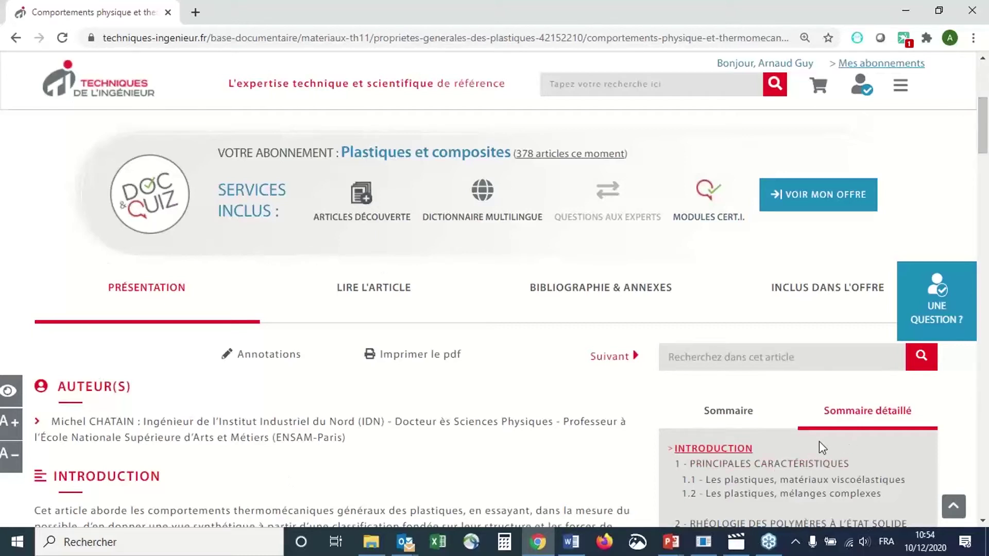
{"action": "left_click", "coordinate": [753, 357]}
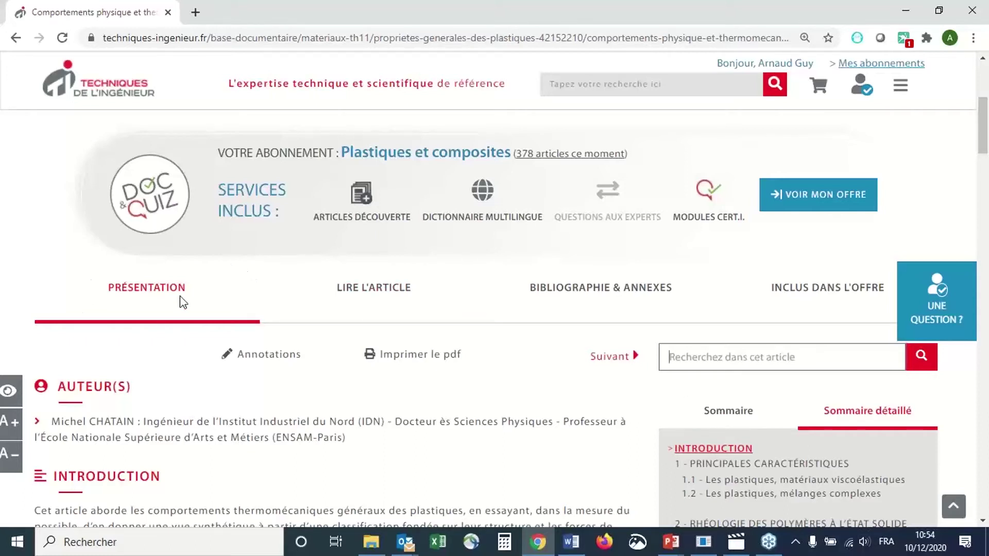
{"action": "left_click", "coordinate": [379, 288]}
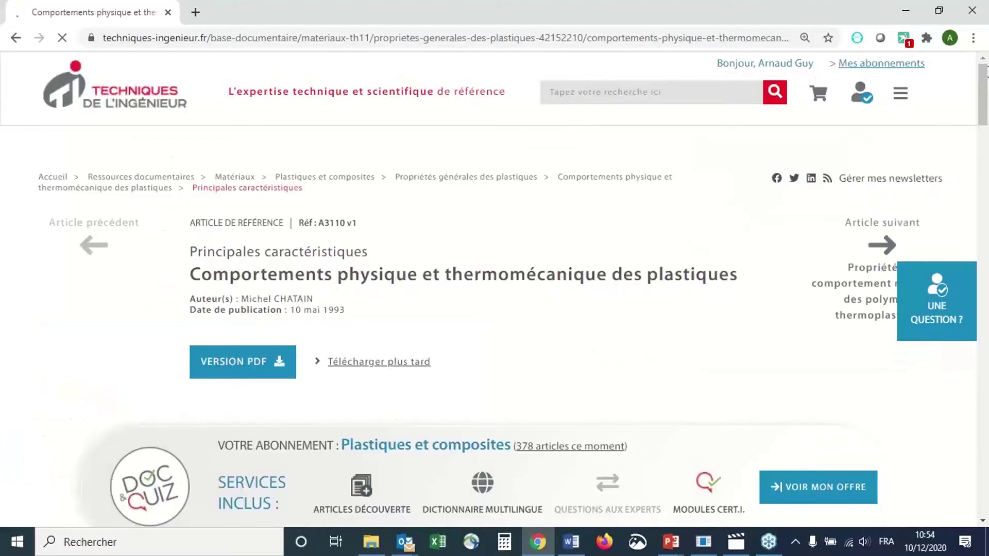
{"action": "left_click_drag", "start_coordinate": [986, 72], "coordinate": [986, 110]}
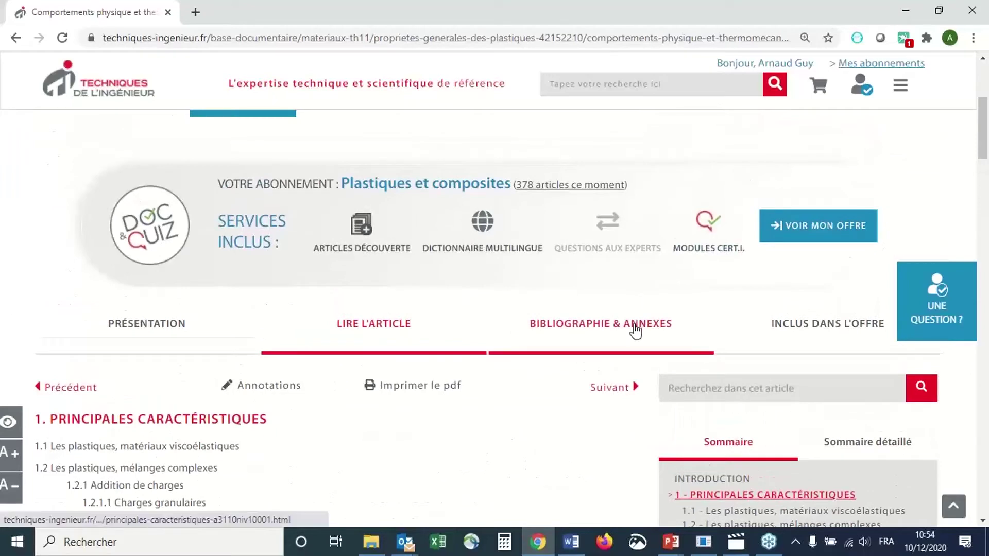
Open the PDF version of the article and go to the table of contents on page 2
{"action": "left_click_drag", "start_coordinate": [981, 135], "coordinate": [984, 99]}
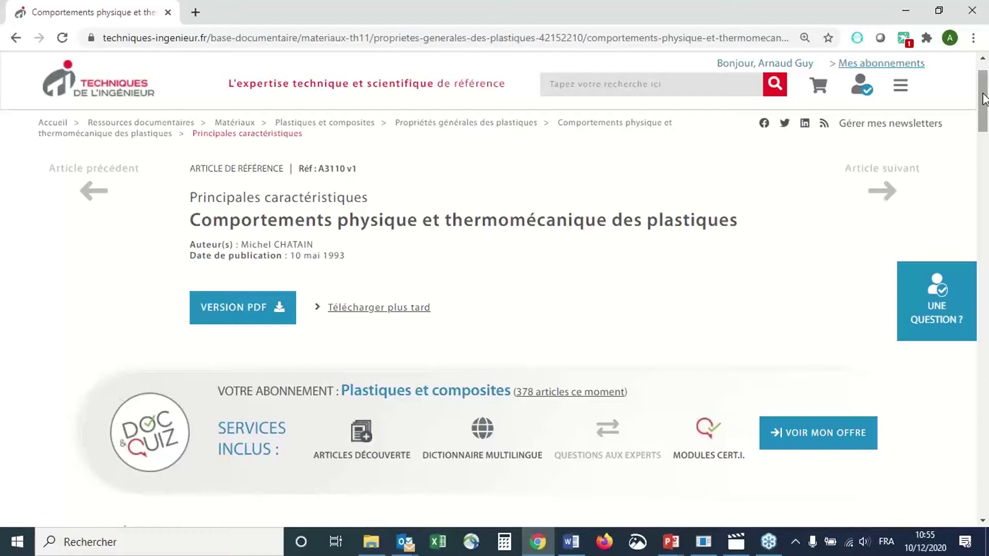
{"action": "left_click", "coordinate": [249, 308]}
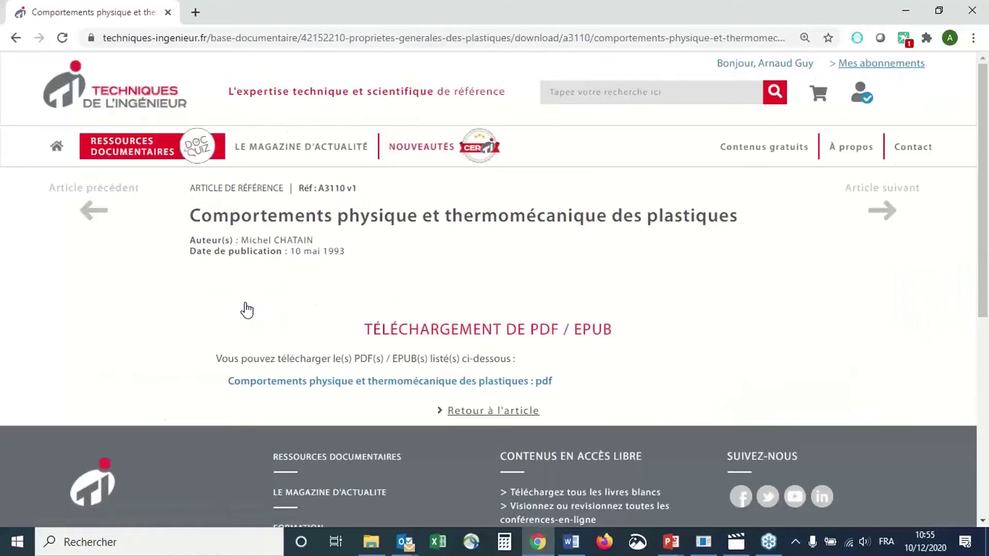
{"action": "left_click", "coordinate": [336, 383]}
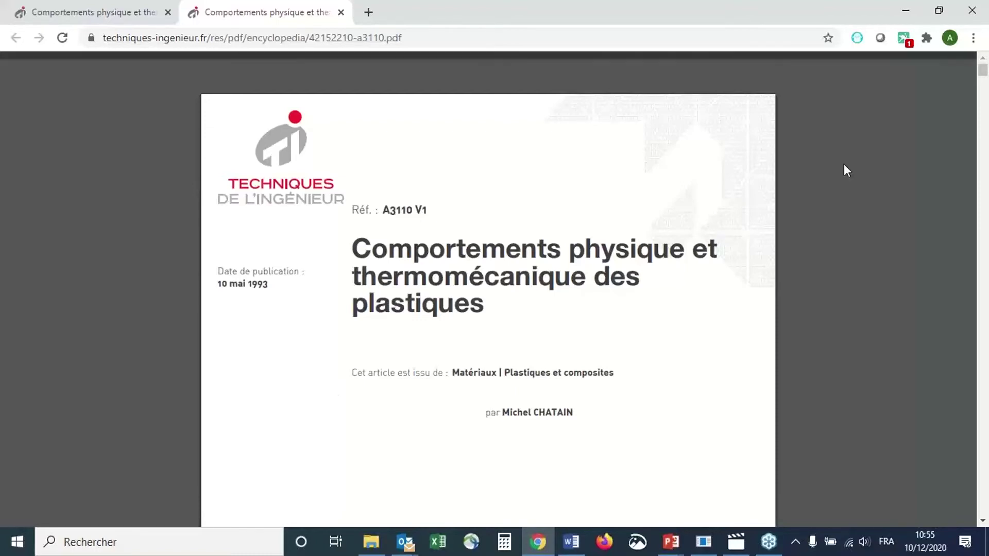
{"action": "mouse_move", "coordinate": [983, 74]}
{"action": "left_mouse_down"}
{"action": "mouse_move", "coordinate": [984, 116]}
{"action": "mouse_move", "coordinate": [983, 78]}
{"action": "left_mouse_up"}
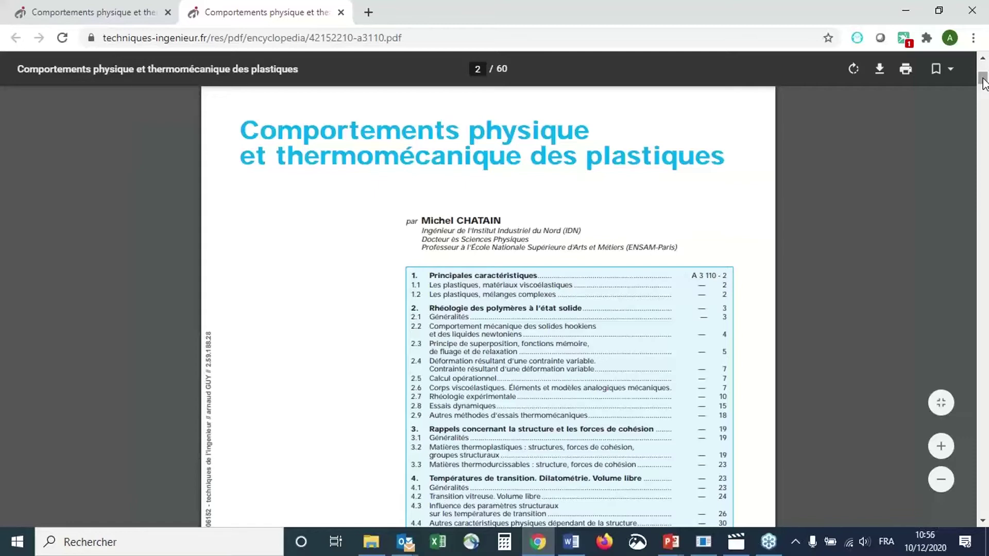
Look through the article's PDF from the table of contents on page 2 to section 2.6 on viscoelastic bodies on page 8
{"action": "left_click_drag", "start_coordinate": [984, 82], "coordinate": [984, 94]}
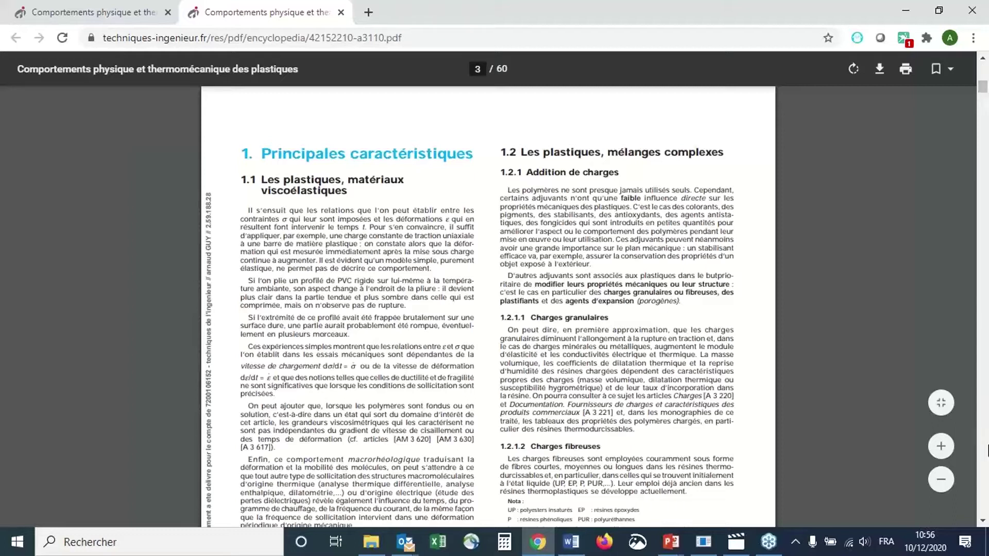
{"action": "left_click", "coordinate": [984, 499]}
{"action": "left_click", "coordinate": [984, 500]}
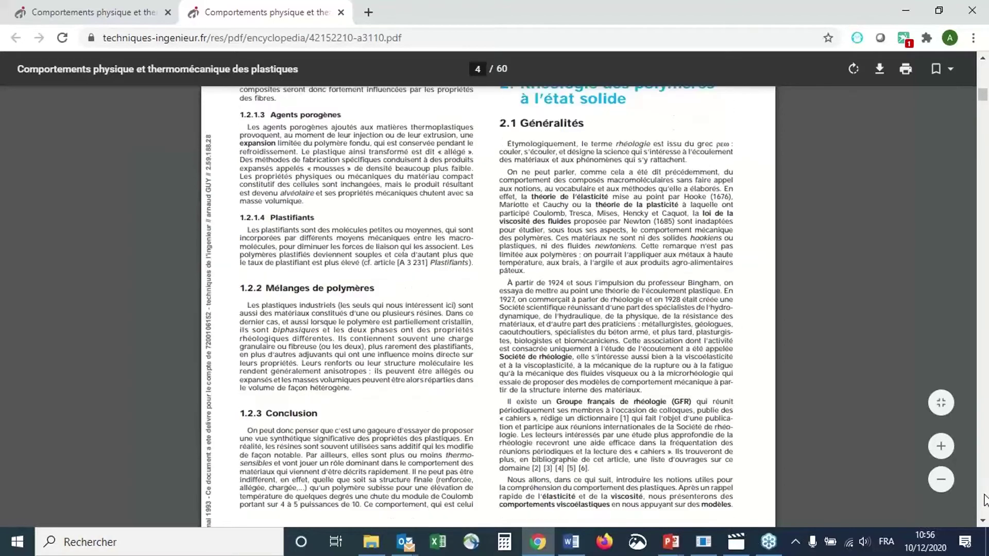
{"action": "left_click", "coordinate": [985, 499]}
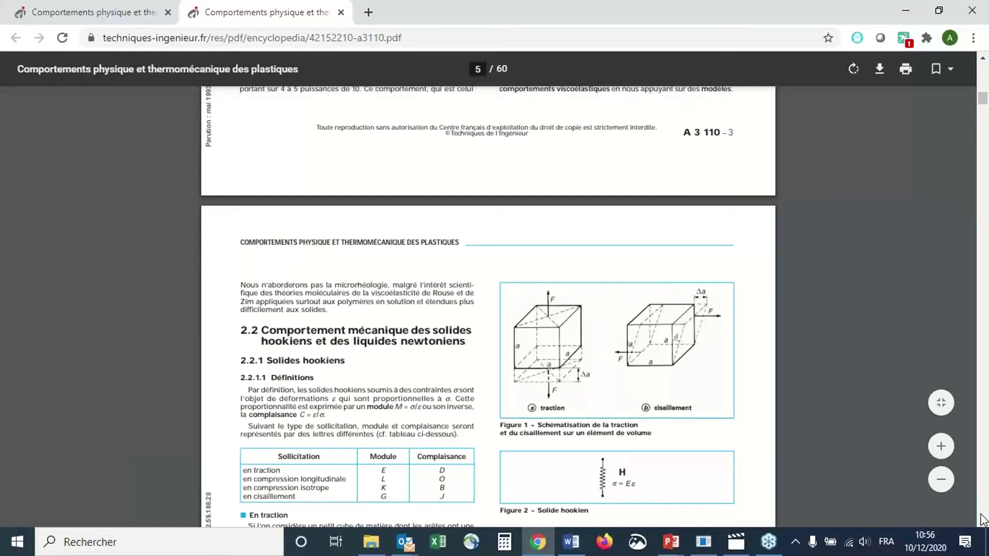
{"action": "left_click", "coordinate": [983, 523]}
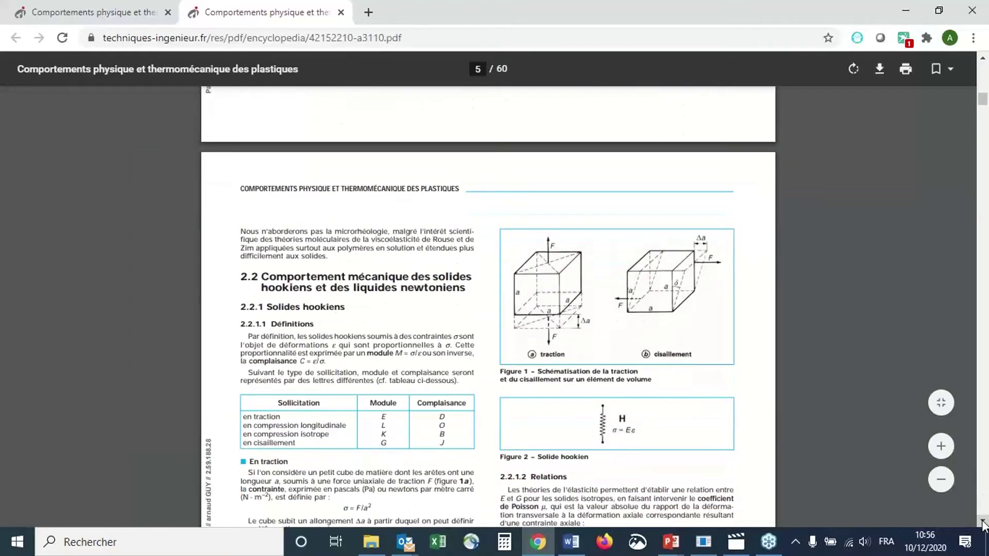
{"action": "left_click", "coordinate": [984, 523]}
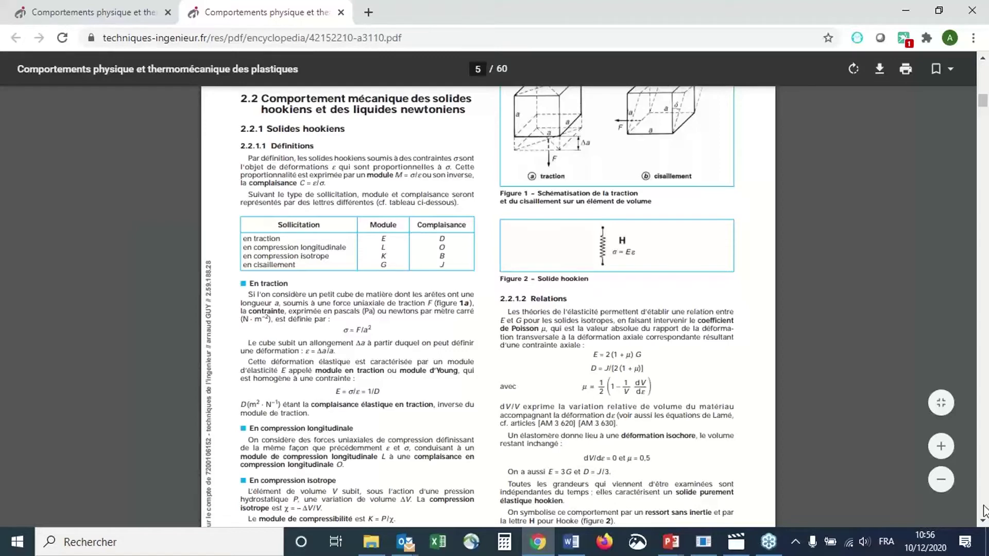
{"action": "scroll", "coordinate": [985, 512], "scroll_direction": "down", "scroll_amount": 15}
{"action": "scroll", "coordinate": [985, 511], "scroll_direction": "down", "scroll_amount": 20}
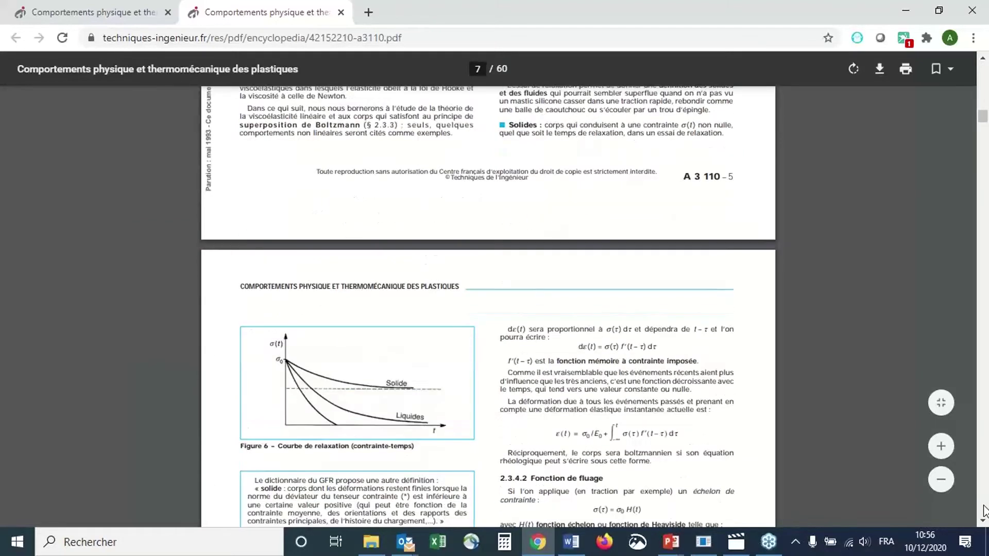
{"action": "scroll", "coordinate": [985, 511], "scroll_direction": "down", "scroll_amount": 8}
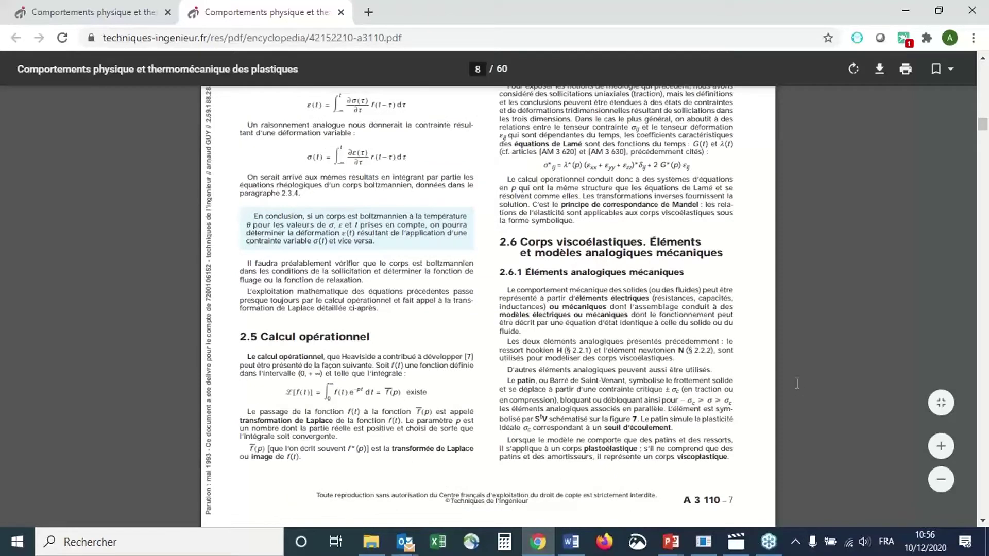
Return to the article's download page and open the site's interactive map, "Cartographie interactive"
{"action": "left_click", "coordinate": [87, 15]}
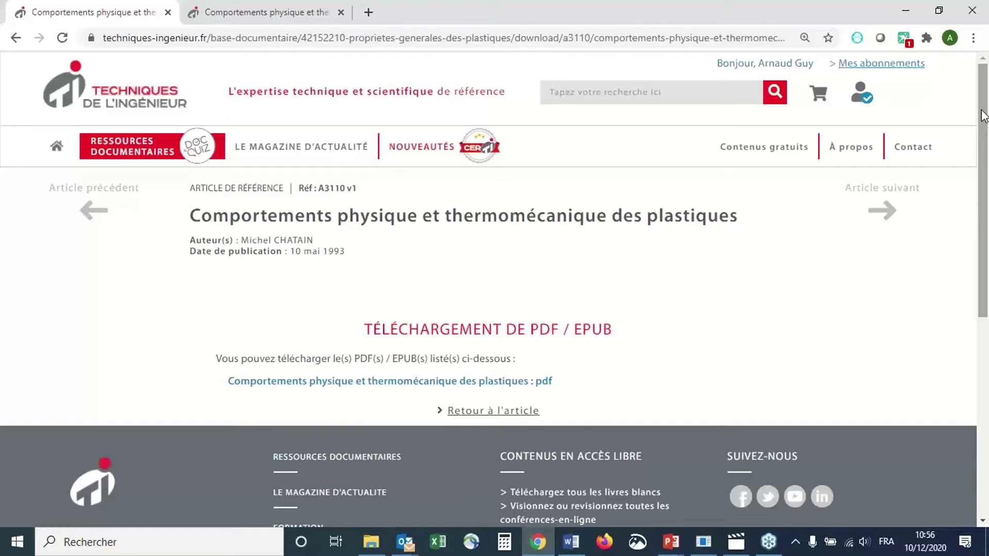
{"action": "mouse_move", "coordinate": [146, 157]}
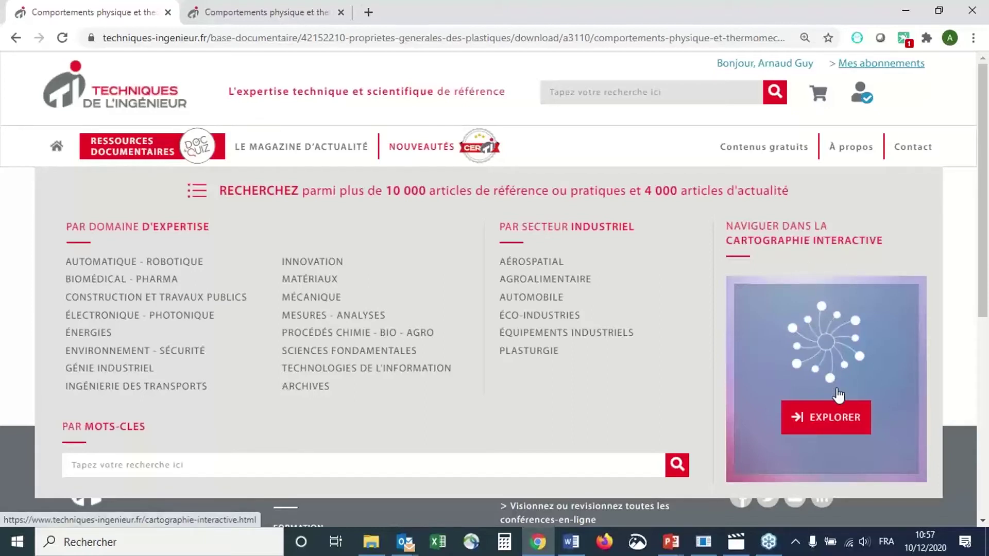
{"action": "left_click", "coordinate": [835, 424]}
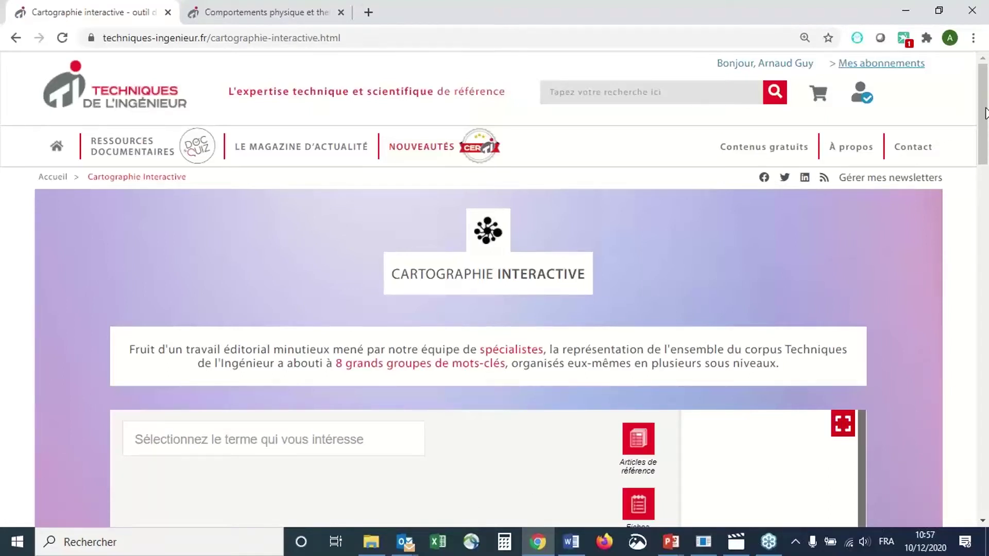
Review the interactive map's introduction and keyword groups, and expand the map to full screen
{"action": "left_click_drag", "start_coordinate": [983, 110], "coordinate": [976, 130]}
{"action": "scroll", "coordinate": [977, 130], "scroll_direction": "down", "scroll_amount": 1}
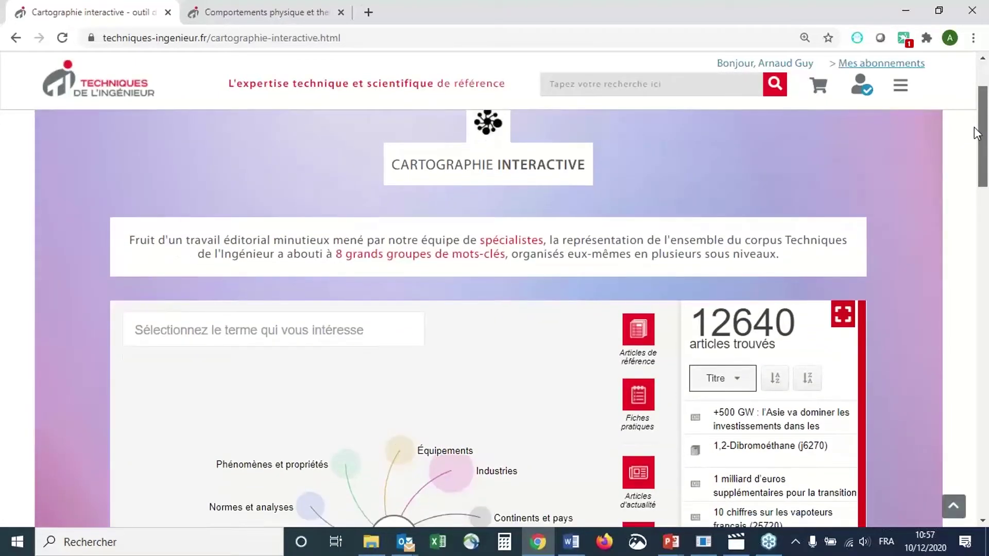
{"action": "scroll", "coordinate": [976, 136], "scroll_direction": "down", "scroll_amount": 2}
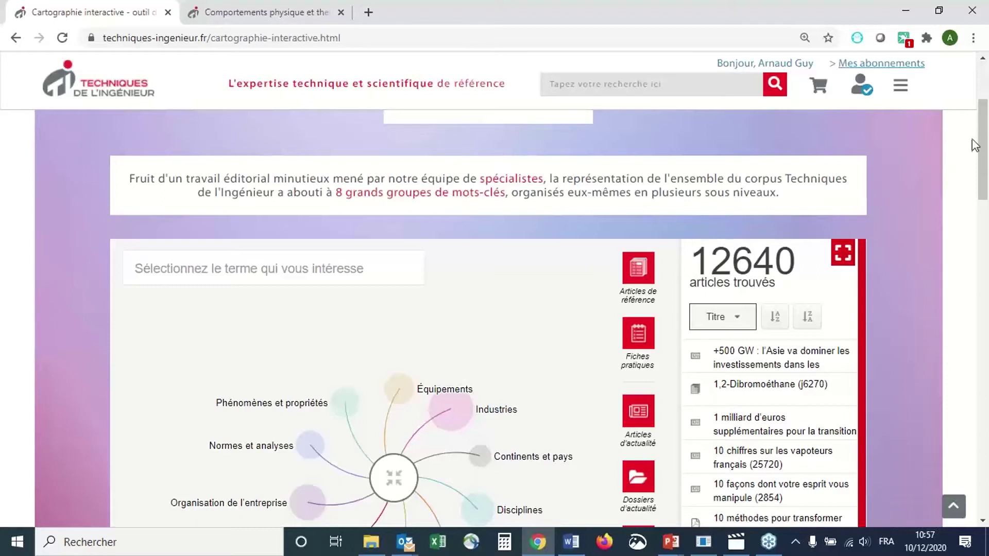
{"action": "left_click_drag", "start_coordinate": [983, 129], "coordinate": [983, 133]}
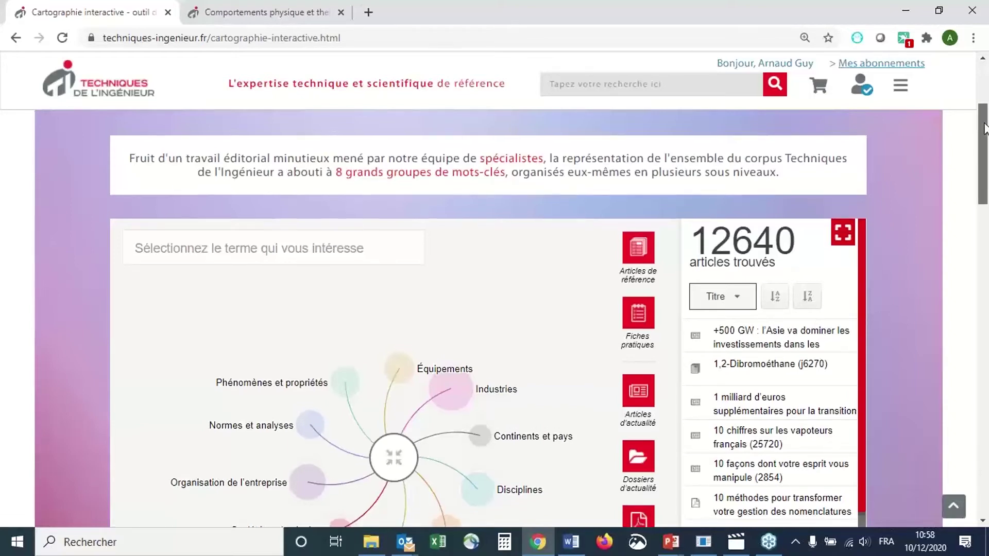
{"action": "mouse_move", "coordinate": [984, 129]}
{"action": "left_mouse_down"}
{"action": "mouse_move", "coordinate": [978, 154]}
{"action": "mouse_move", "coordinate": [978, 145]}
{"action": "left_mouse_up"}
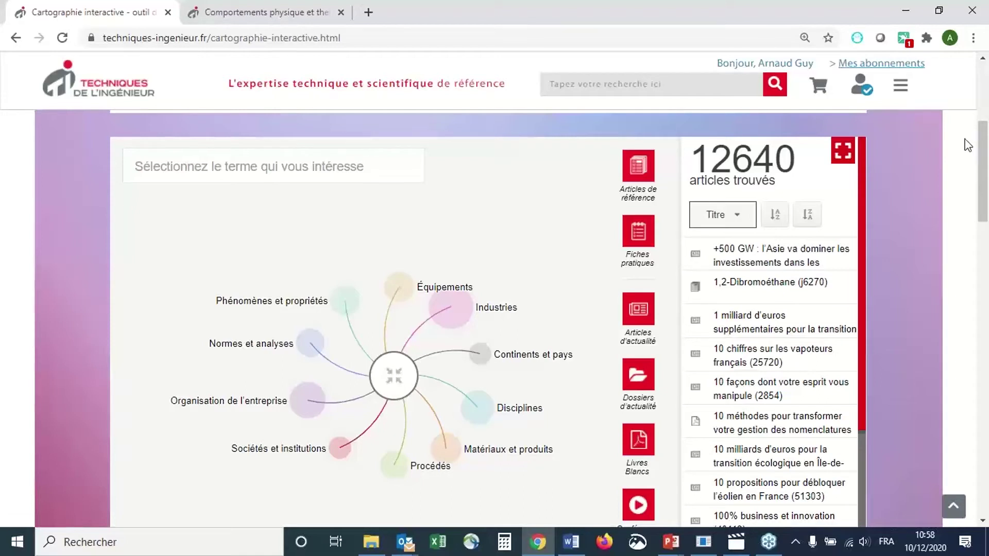
{"action": "left_click", "coordinate": [843, 151]}
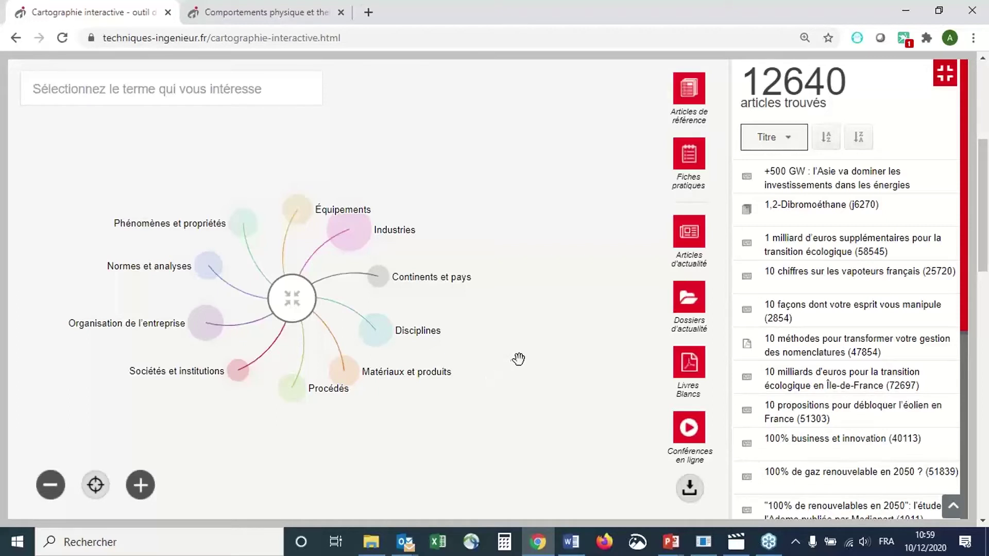
Select the "Procédés" group on the map and restrict the content types to "Articles de référence" only
{"action": "left_click", "coordinate": [339, 395]}
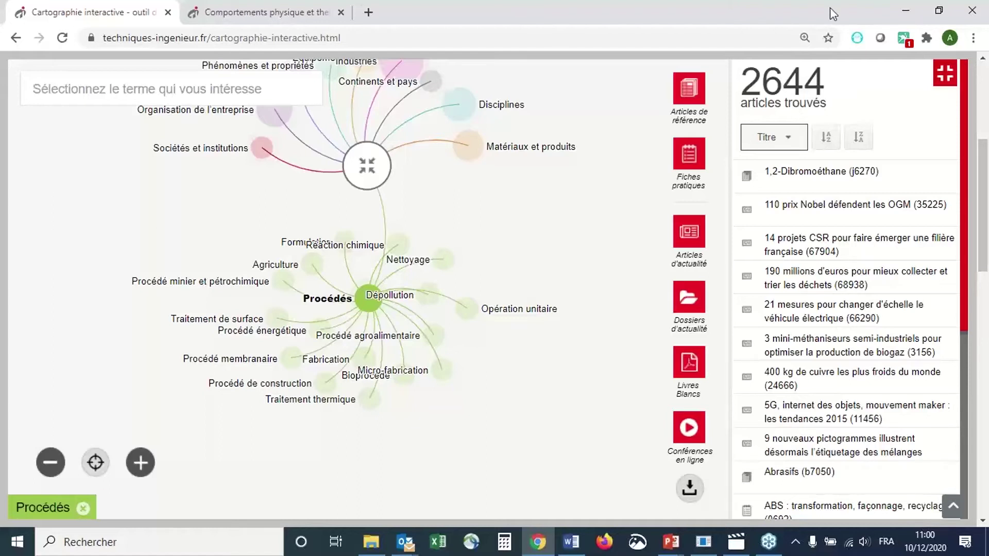
{"action": "left_click", "coordinate": [770, 135]}
{"action": "left_click", "coordinate": [690, 165]}
{"action": "left_click", "coordinate": [682, 229]}
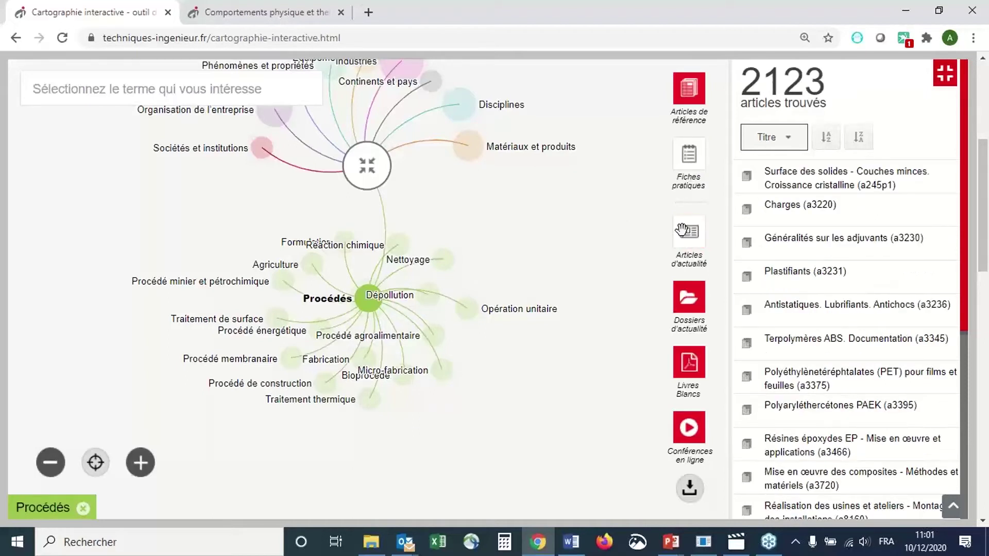
{"action": "left_click", "coordinate": [692, 305]}
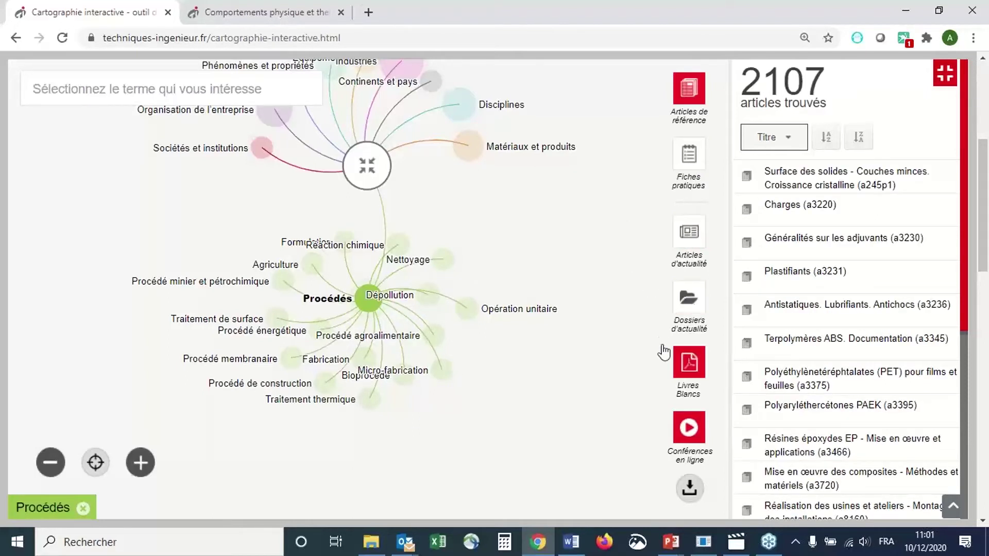
{"action": "left_click", "coordinate": [688, 363]}
{"action": "left_click", "coordinate": [687, 436]}
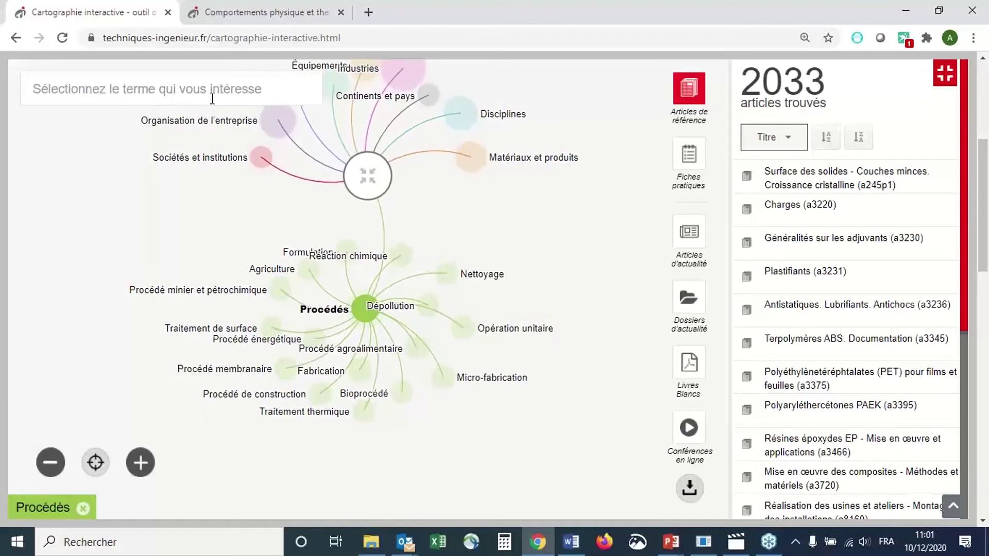
Search the map's terms for "méca" and select "Mécanique des fluides"
{"action": "left_click", "coordinate": [185, 96]}
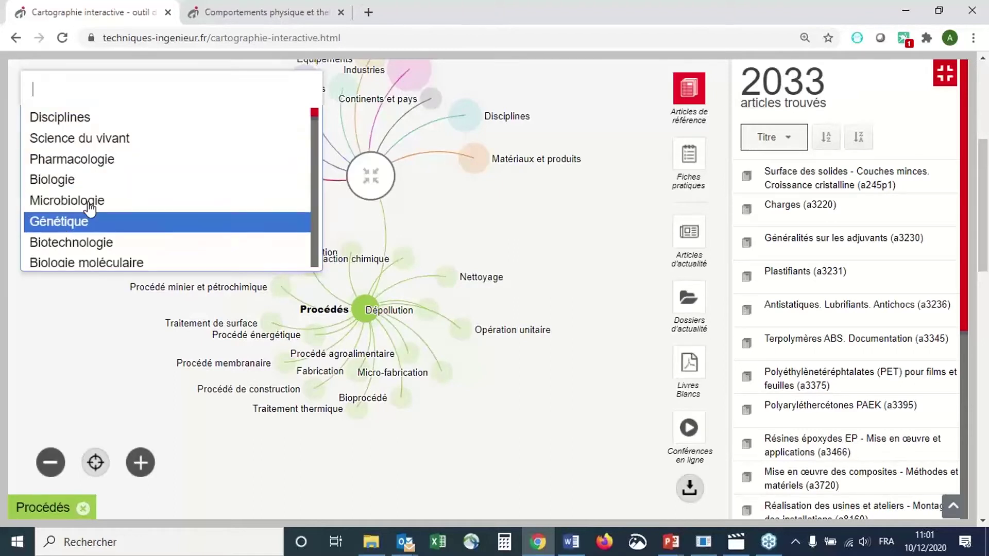
{"action": "type", "text": "m"}
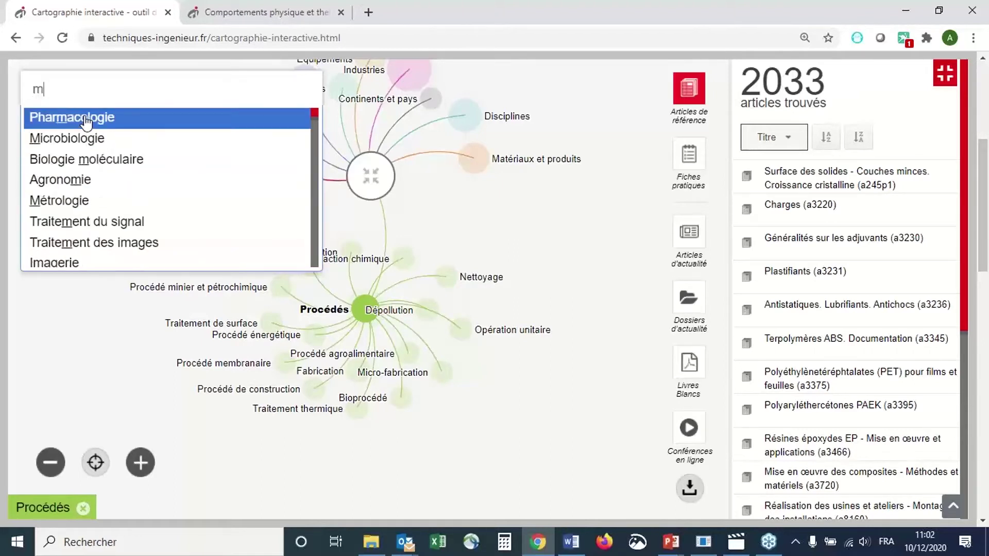
{"action": "type", "text": "éca"}
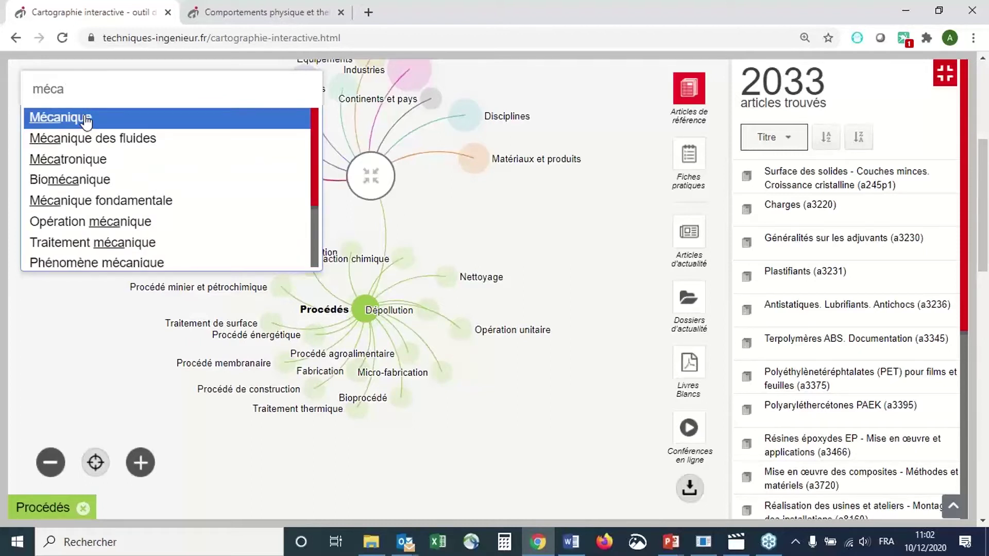
{"action": "left_click", "coordinate": [49, 144]}
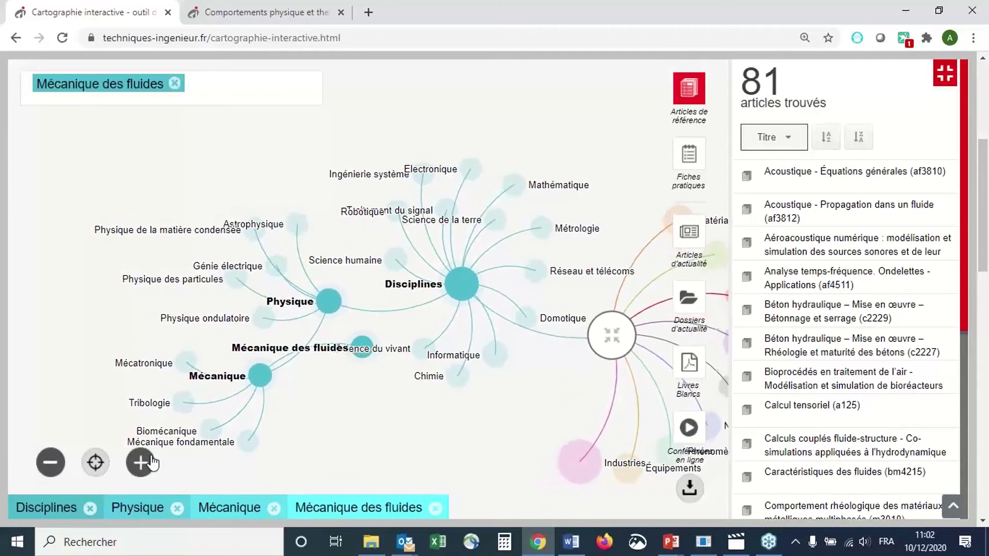
Recentre the map, reset it to its root keyword groups and exit the full-screen view
{"action": "left_click", "coordinate": [95, 463]}
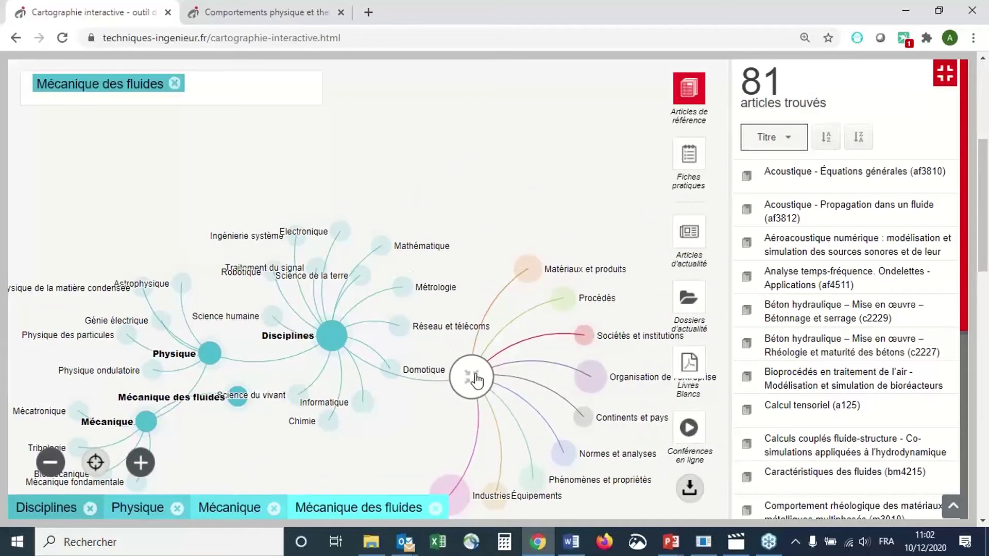
{"action": "left_click", "coordinate": [471, 266]}
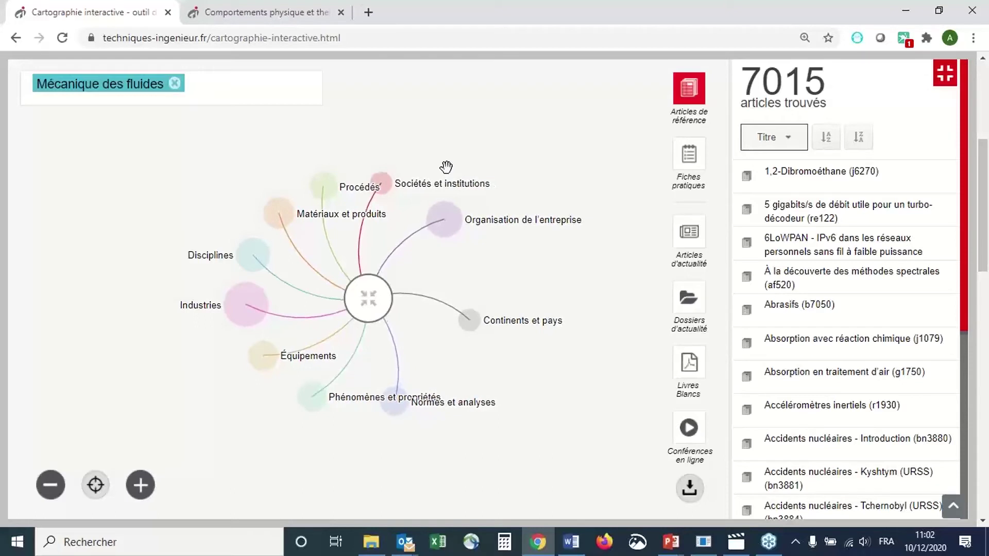
{"action": "left_click", "coordinate": [947, 75]}
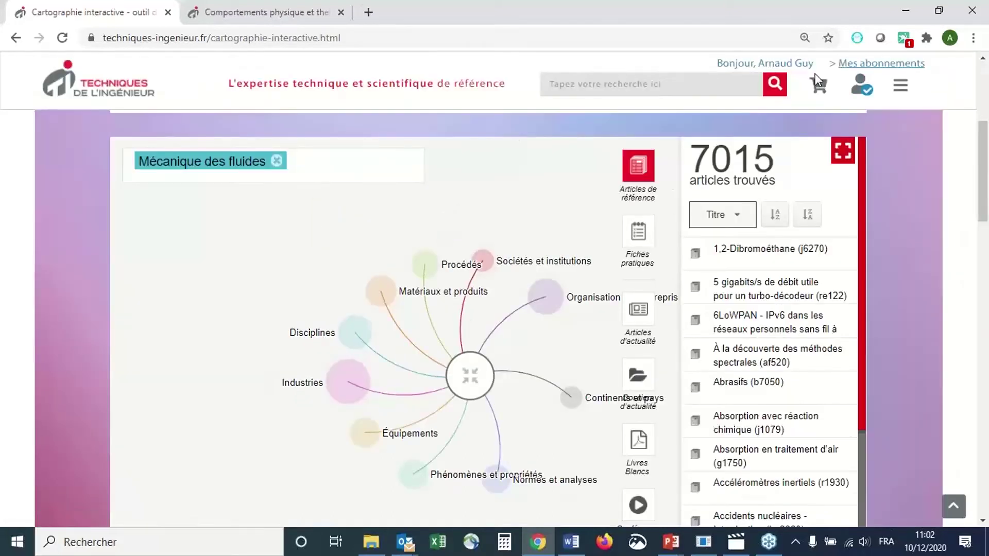
Return to the Techniques de l'Ingénieur home page and activate its search field
{"action": "left_click", "coordinate": [117, 85]}
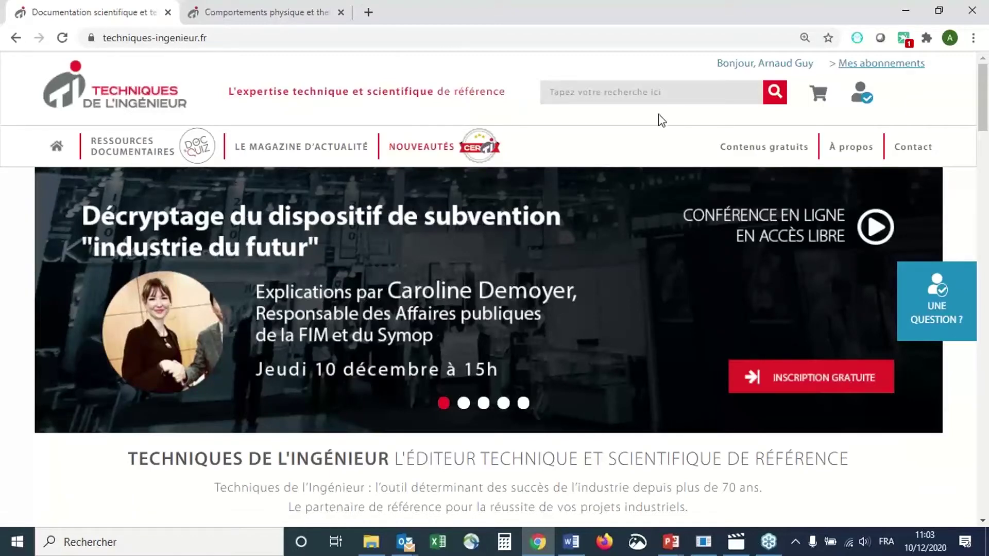
{"action": "left_click", "coordinate": [657, 94]}
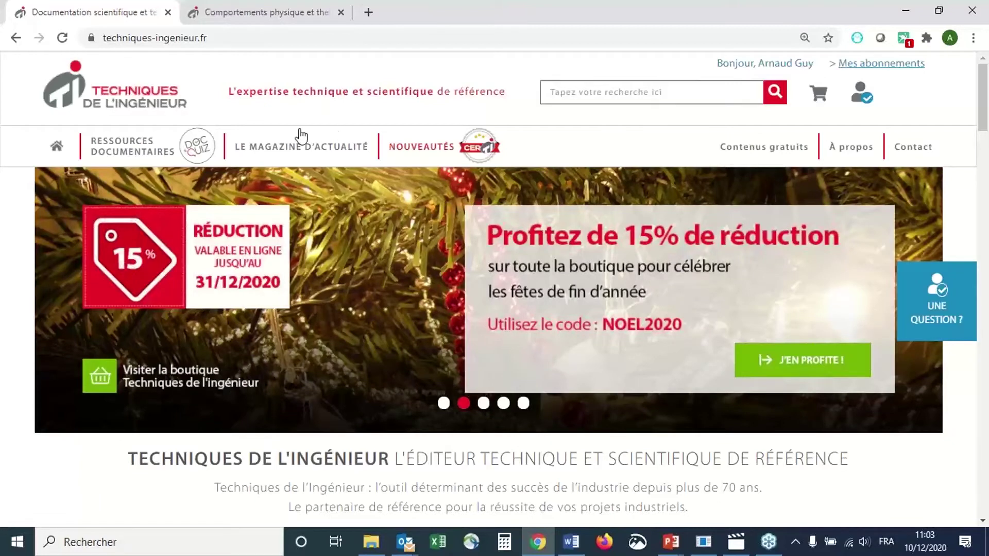
{"action": "mouse_move", "coordinate": [130, 154]}
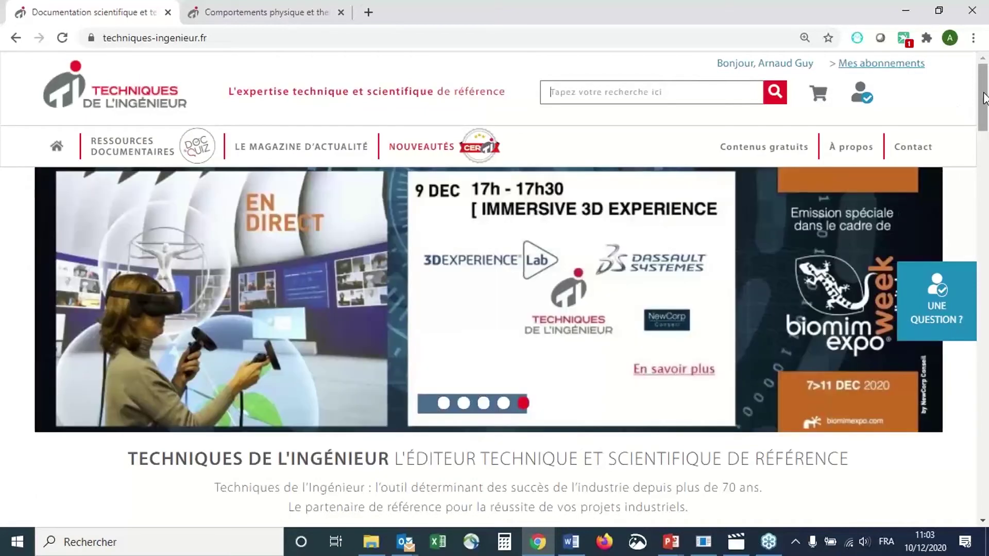
Examine the home page sections from the expertise domains and industrial sectors through the news magazine to "Autres services"
{"action": "left_click_drag", "start_coordinate": [983, 98], "coordinate": [983, 156]}
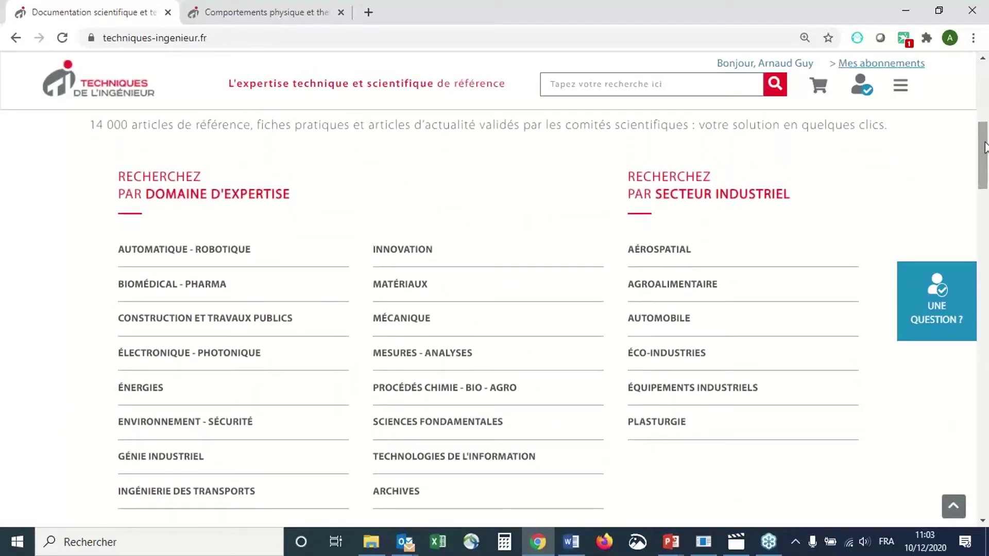
{"action": "left_click_drag", "start_coordinate": [983, 139], "coordinate": [982, 145]}
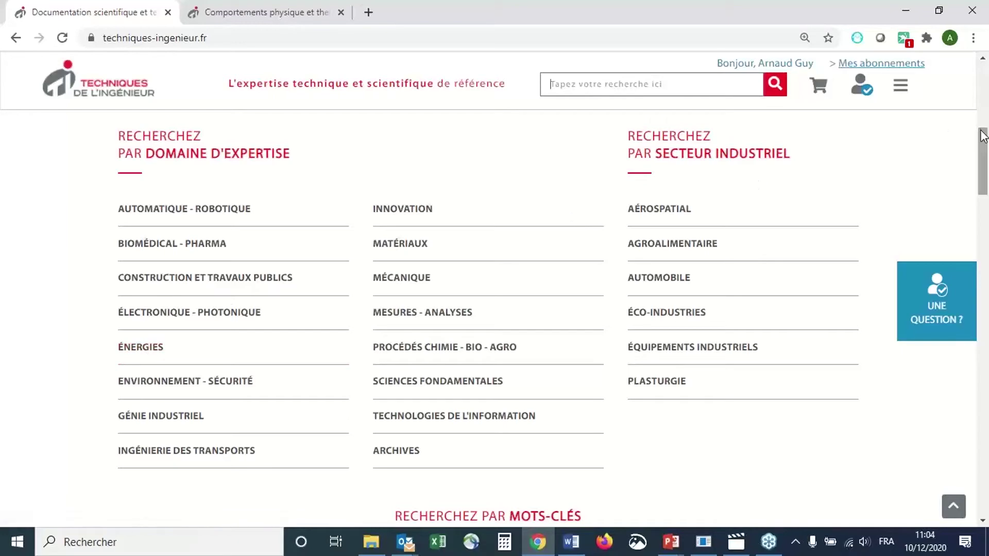
{"action": "left_click_drag", "start_coordinate": [982, 135], "coordinate": [982, 210]}
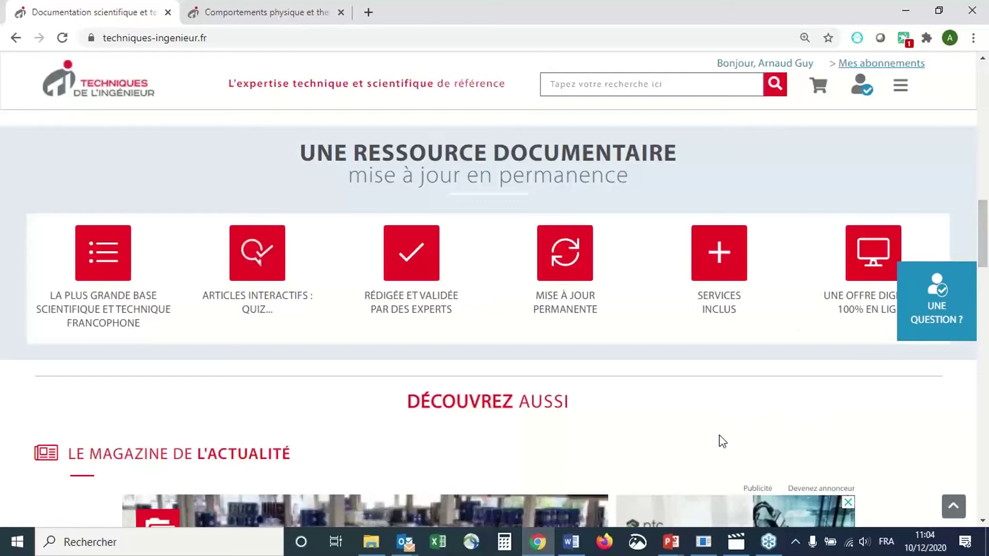
{"action": "scroll", "coordinate": [985, 519], "scroll_direction": "down", "scroll_amount": 4}
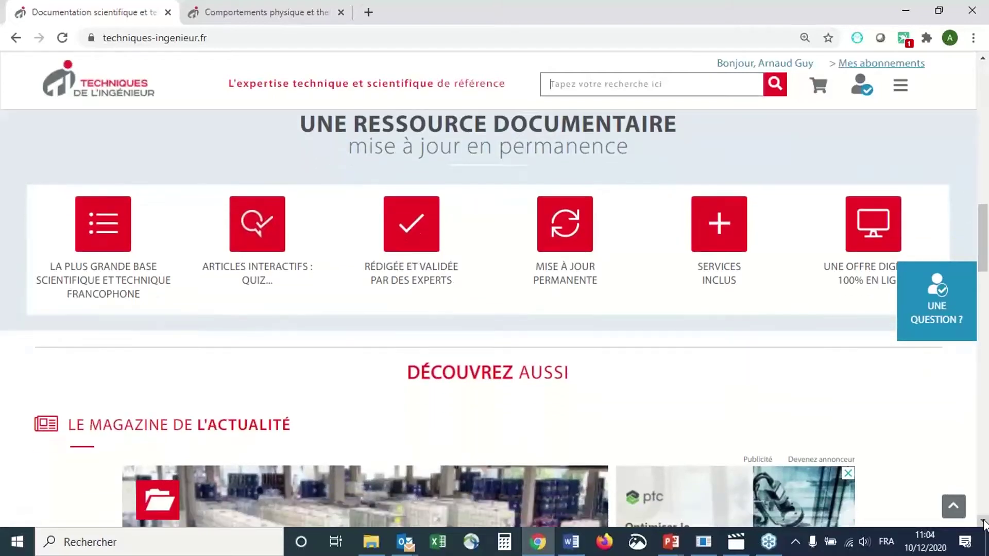
{"action": "scroll", "coordinate": [985, 523], "scroll_direction": "down", "scroll_amount": 5}
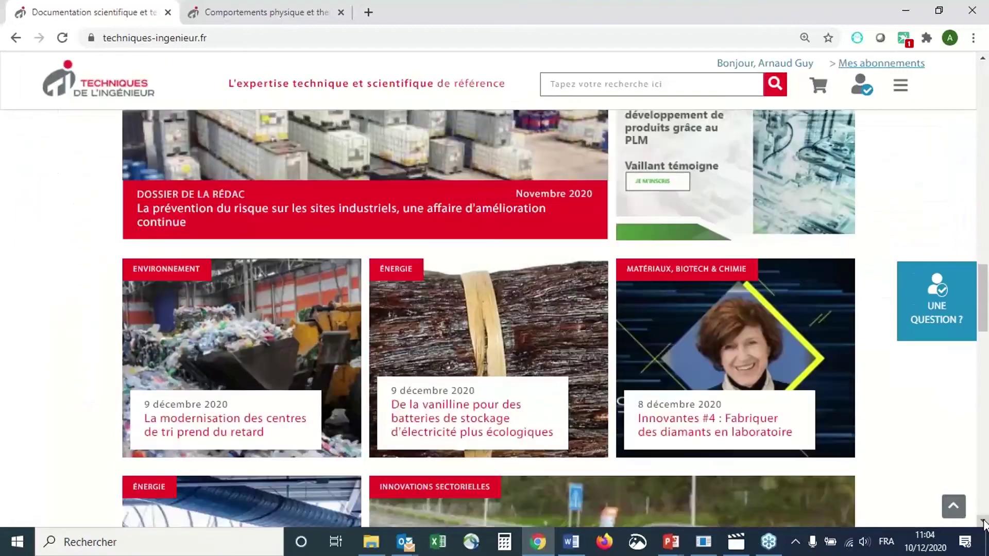
{"action": "scroll", "coordinate": [985, 522], "scroll_direction": "down", "scroll_amount": 6}
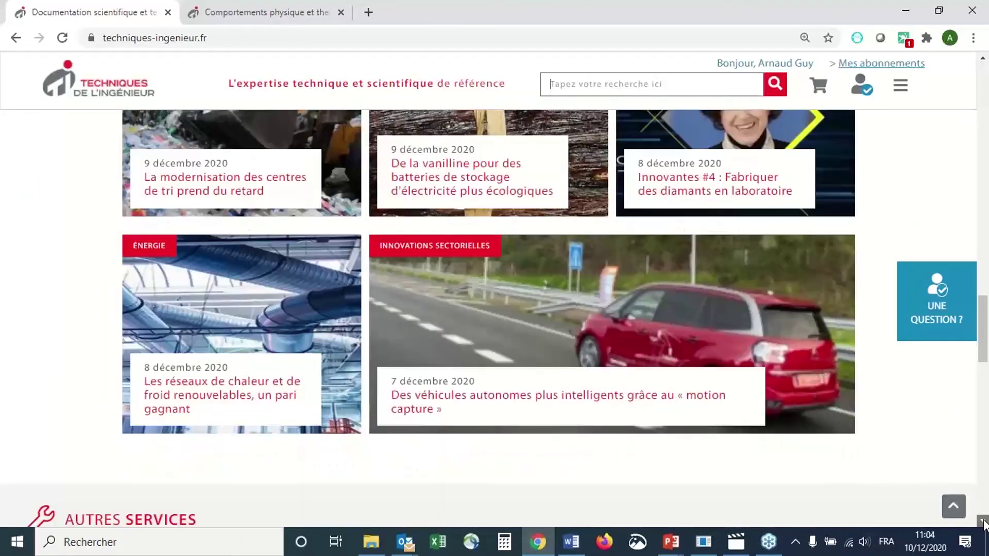
{"action": "scroll", "coordinate": [984, 523], "scroll_direction": "down", "scroll_amount": 4}
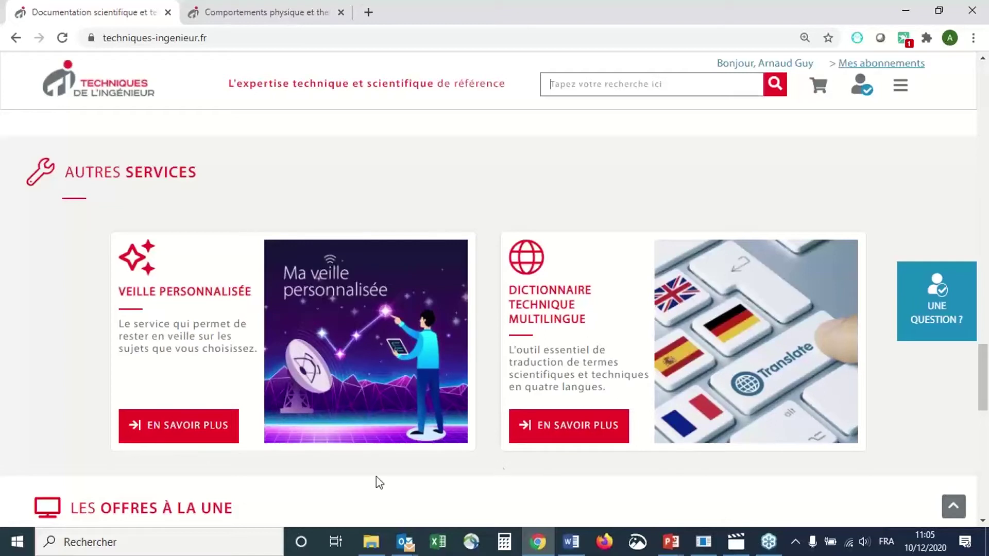
Open the "Veille personnalisée" service page and follow its link for existing account holders to configure the personalised watch
{"action": "left_click", "coordinate": [197, 436]}
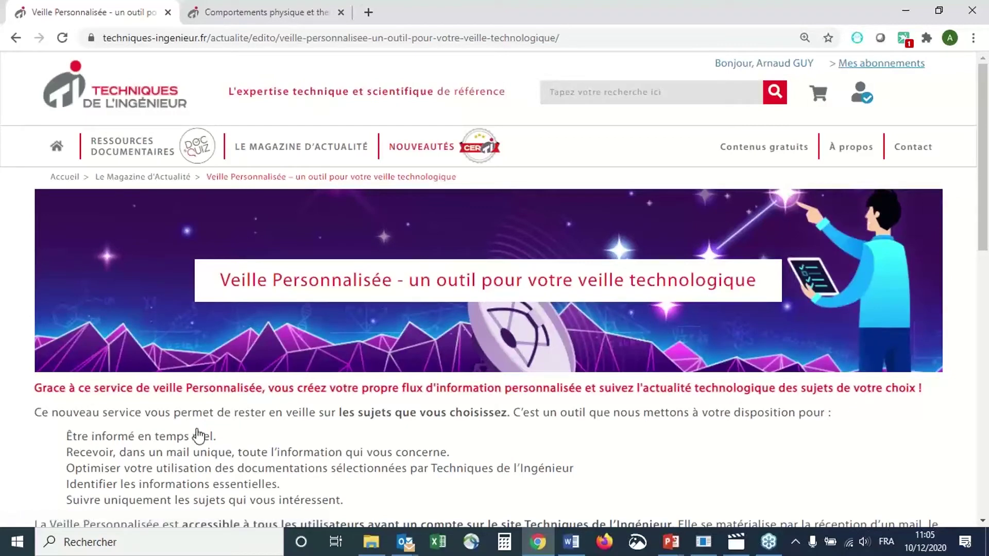
{"action": "left_click_drag", "start_coordinate": [983, 124], "coordinate": [977, 221]}
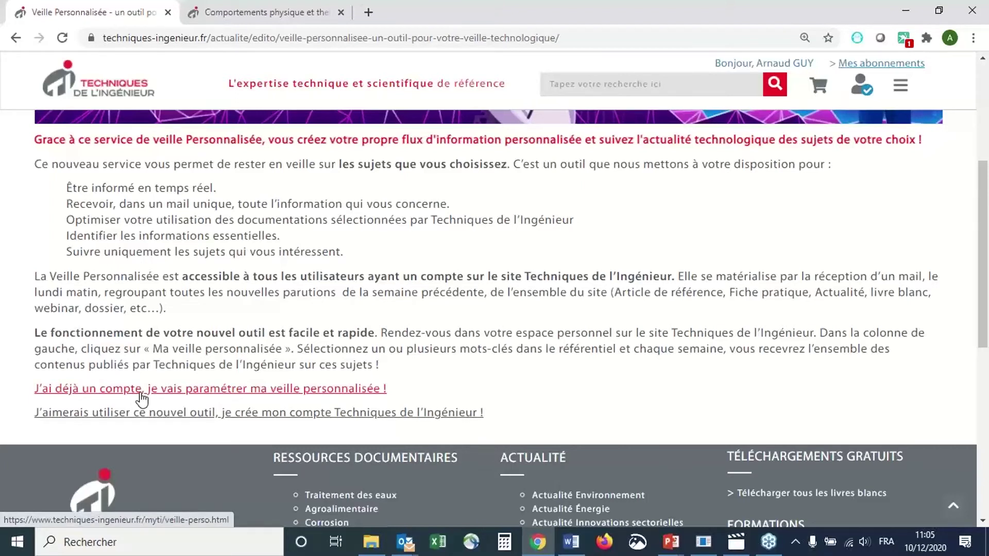
{"action": "left_click", "coordinate": [177, 390]}
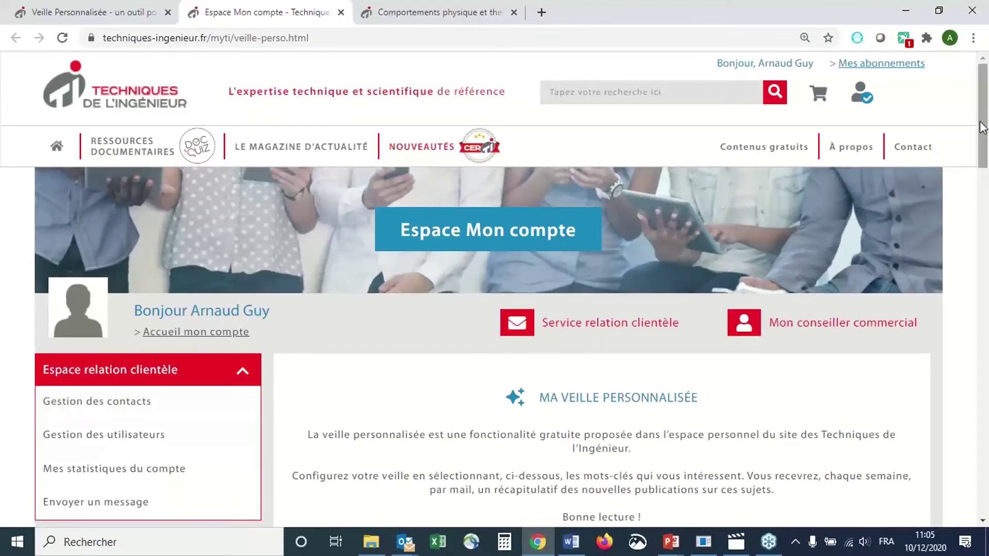
Review the personalised watch's selected terms, activate its term search field and expand the "Éléments, composés, matériaux et produits" category
{"action": "left_click_drag", "start_coordinate": [984, 129], "coordinate": [984, 152]}
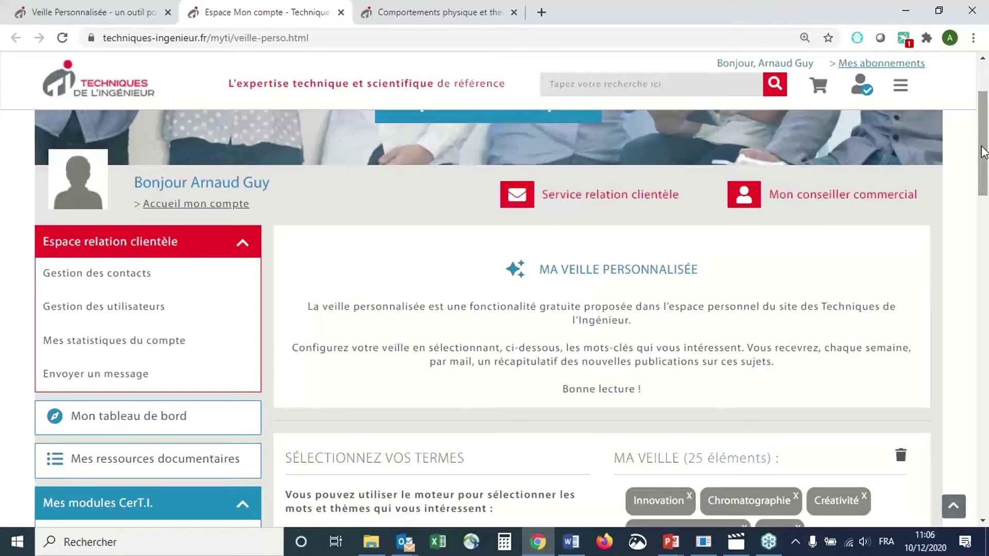
{"action": "scroll", "coordinate": [984, 152], "scroll_direction": "down", "scroll_amount": 2}
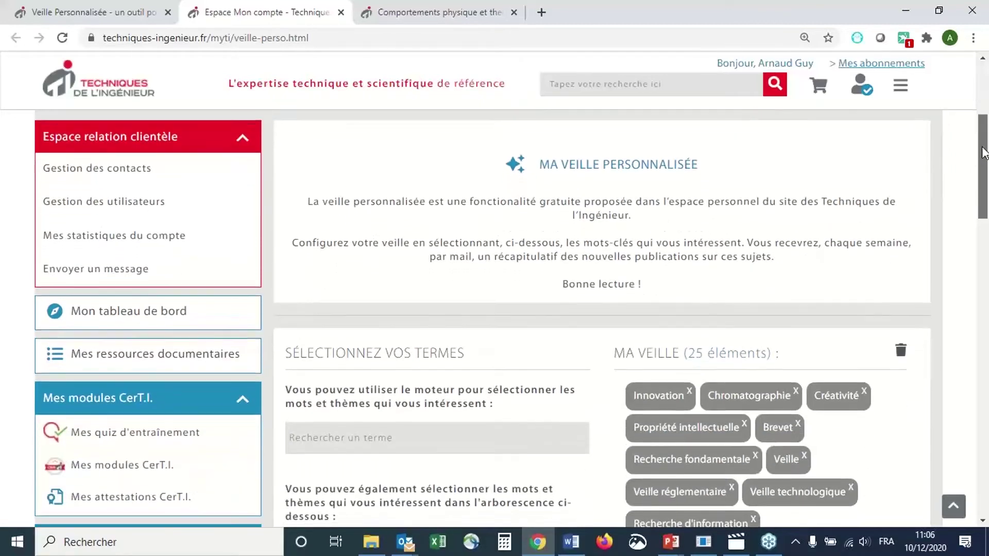
{"action": "left_click_drag", "start_coordinate": [983, 151], "coordinate": [982, 198]}
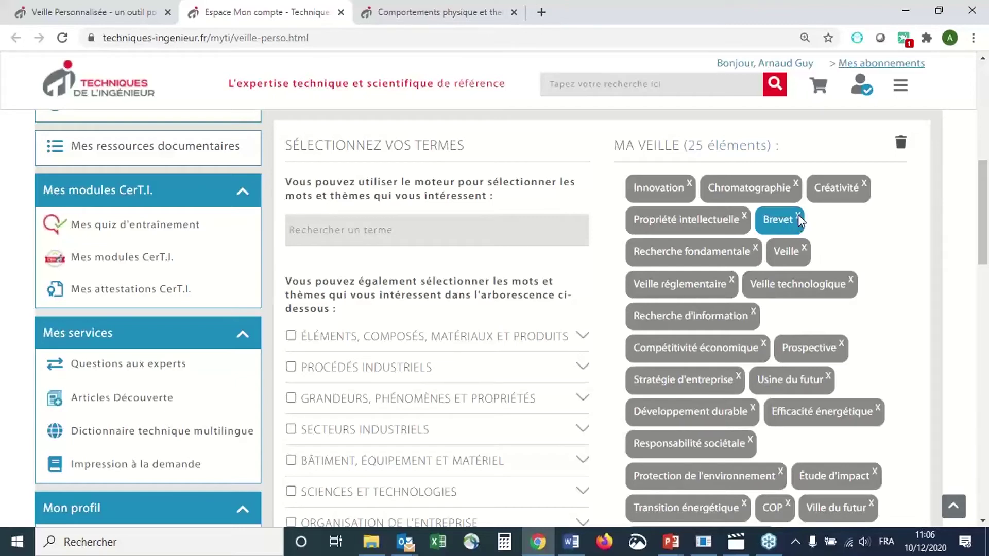
{"action": "left_click", "coordinate": [351, 235]}
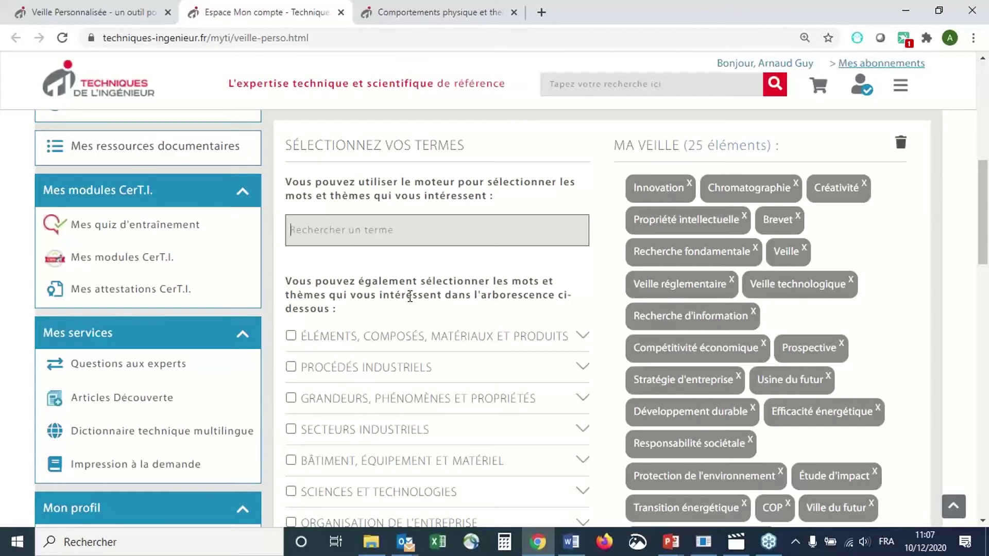
{"action": "left_click", "coordinate": [584, 339]}
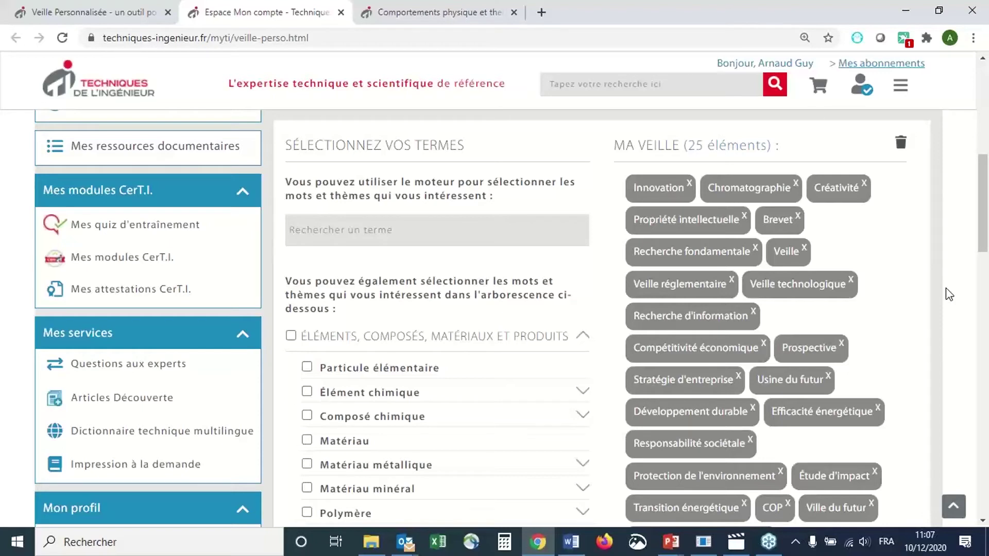
Return to the home page and open the "Dictionnaire technique multilingue" from its other services section
{"action": "left_click", "coordinate": [105, 94]}
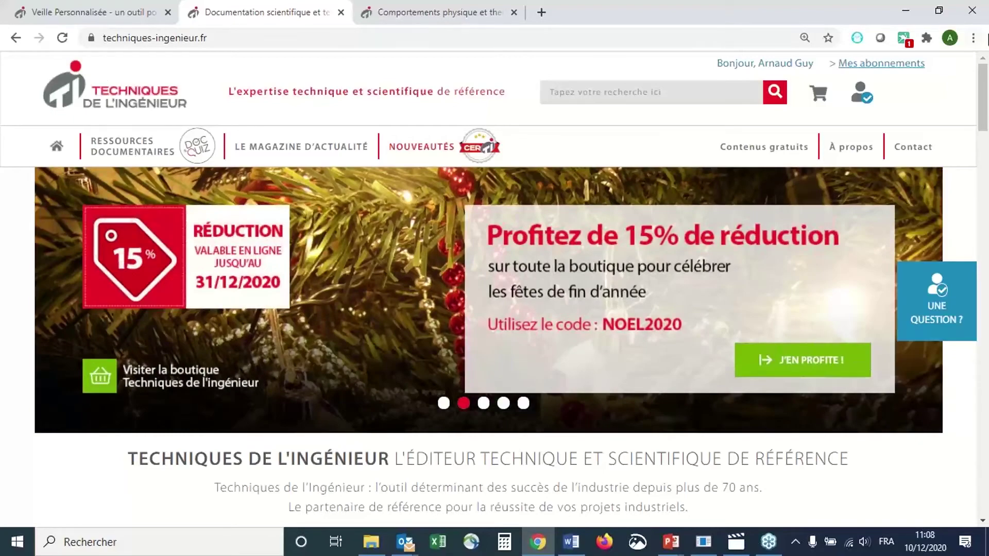
{"action": "left_click_drag", "start_coordinate": [984, 93], "coordinate": [985, 378]}
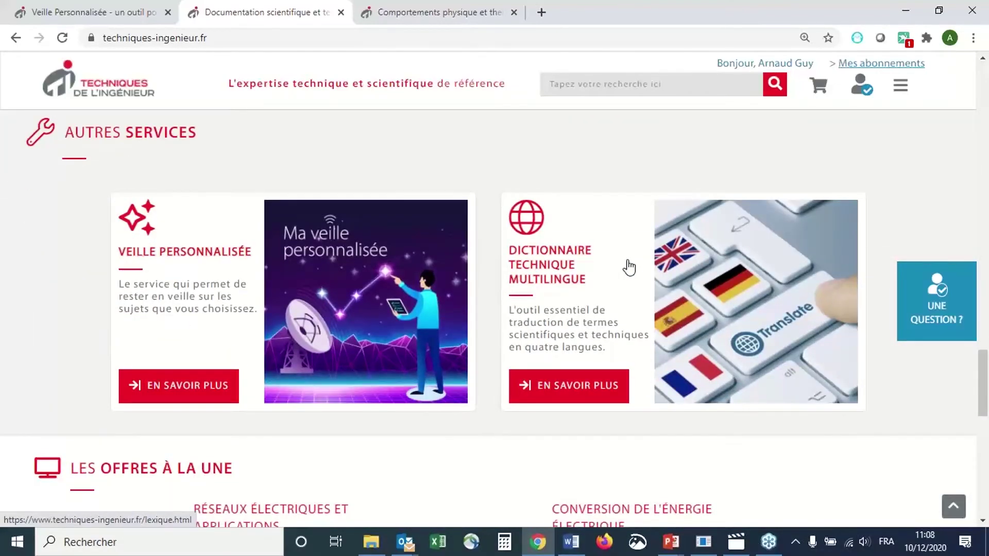
{"action": "left_click", "coordinate": [570, 390]}
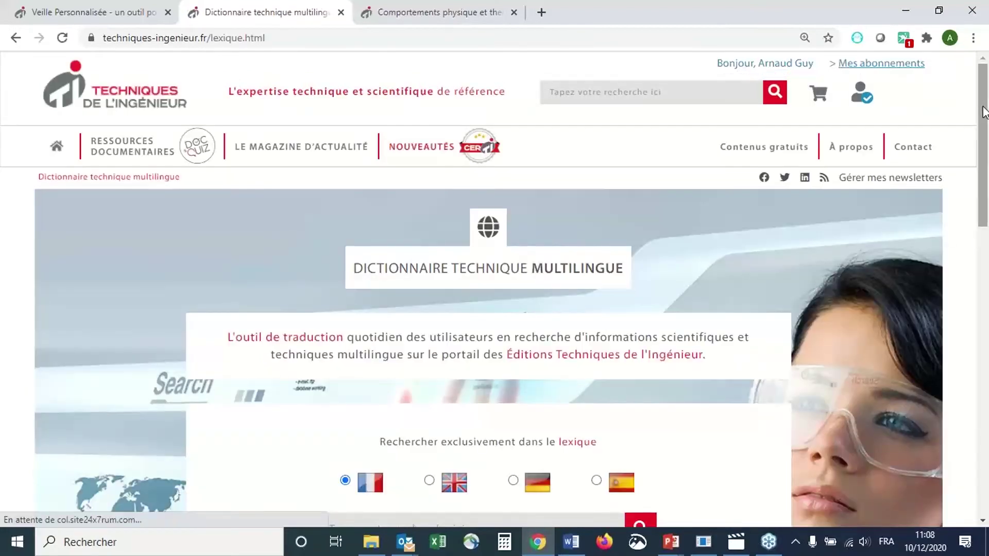
Search the multilingual dictionary's French lexicon for "moteur"
{"action": "left_click_drag", "start_coordinate": [983, 112], "coordinate": [983, 208]}
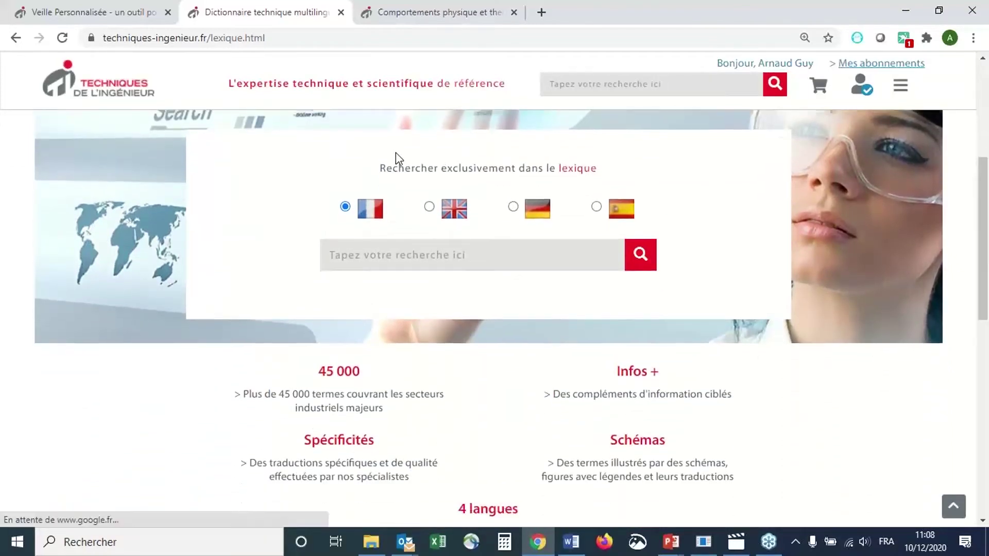
{"action": "left_click", "coordinate": [447, 259]}
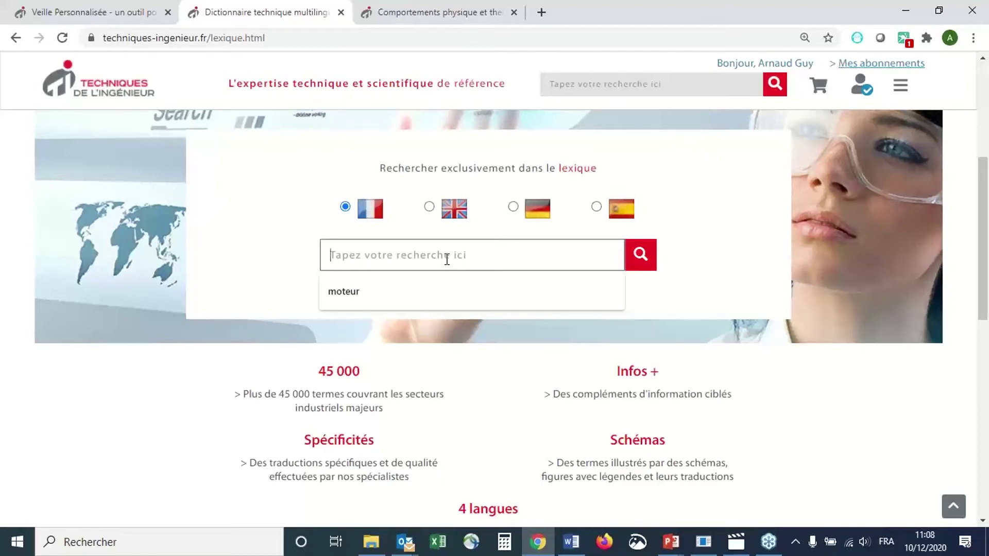
{"action": "left_click", "coordinate": [353, 292]}
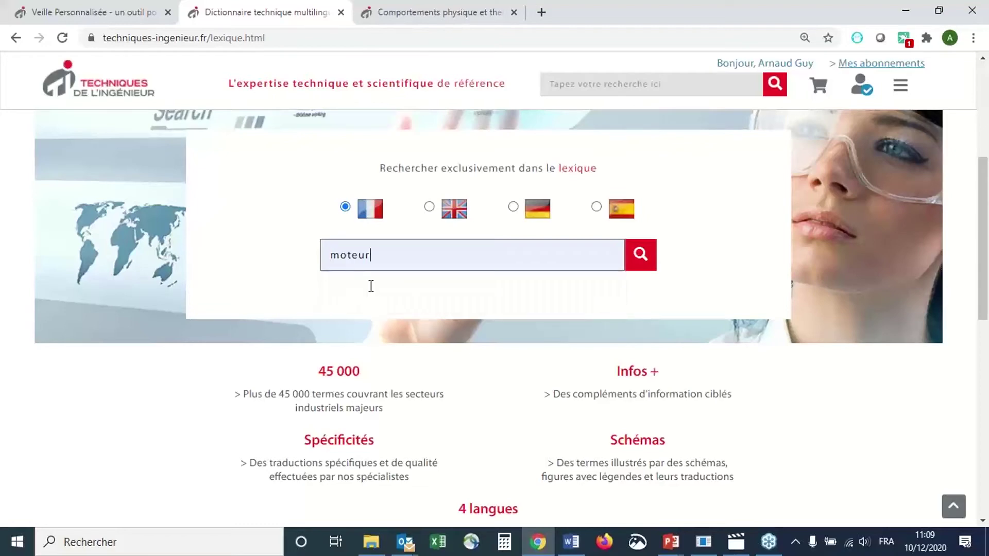
{"action": "left_click", "coordinate": [642, 252]}
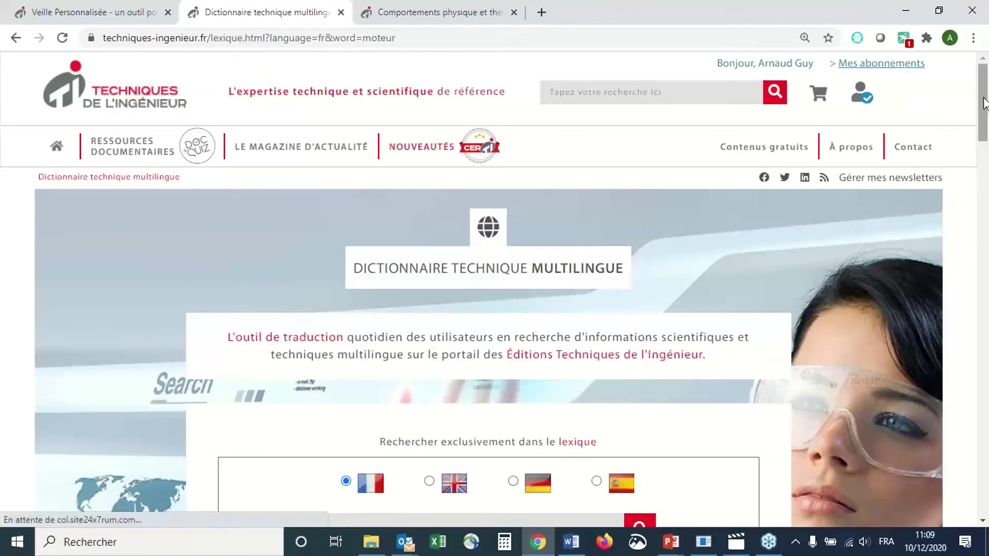
Open the entry "Schéma de principe de fonctionnement d'un moteur à cycle de Stirling" and examine its translations, diagram and French legend
{"action": "left_click_drag", "start_coordinate": [983, 103], "coordinate": [986, 262]}
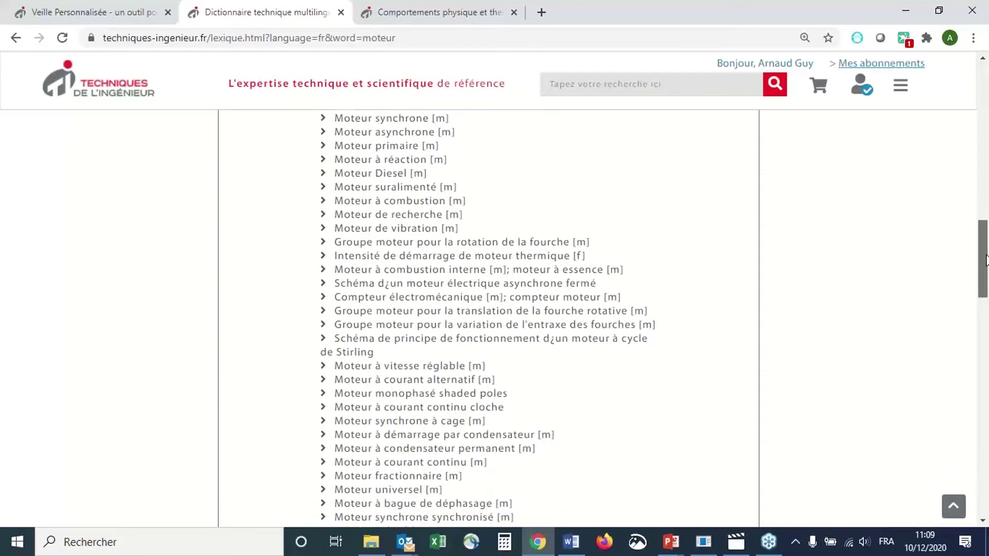
{"action": "left_click", "coordinate": [477, 343]}
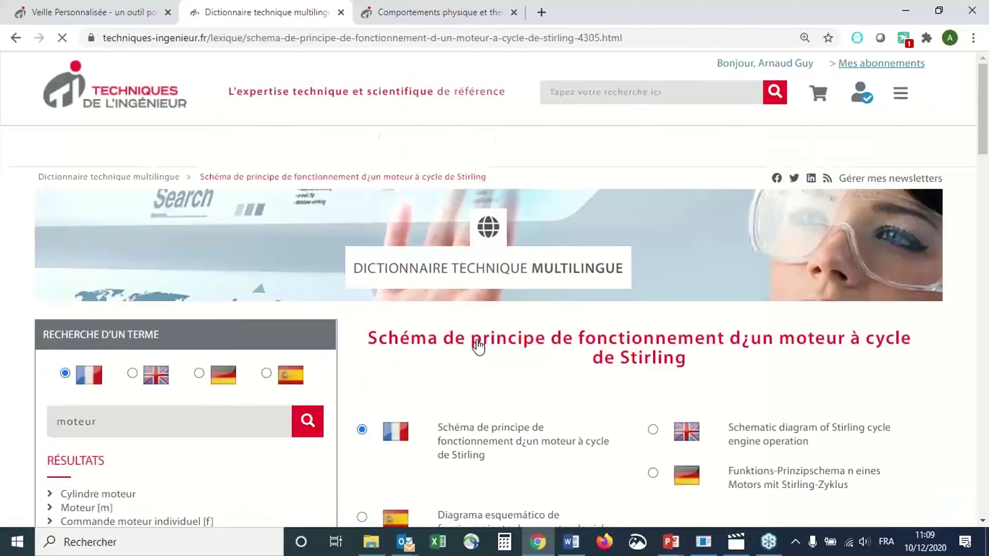
{"action": "left_click_drag", "start_coordinate": [986, 110], "coordinate": [983, 150]}
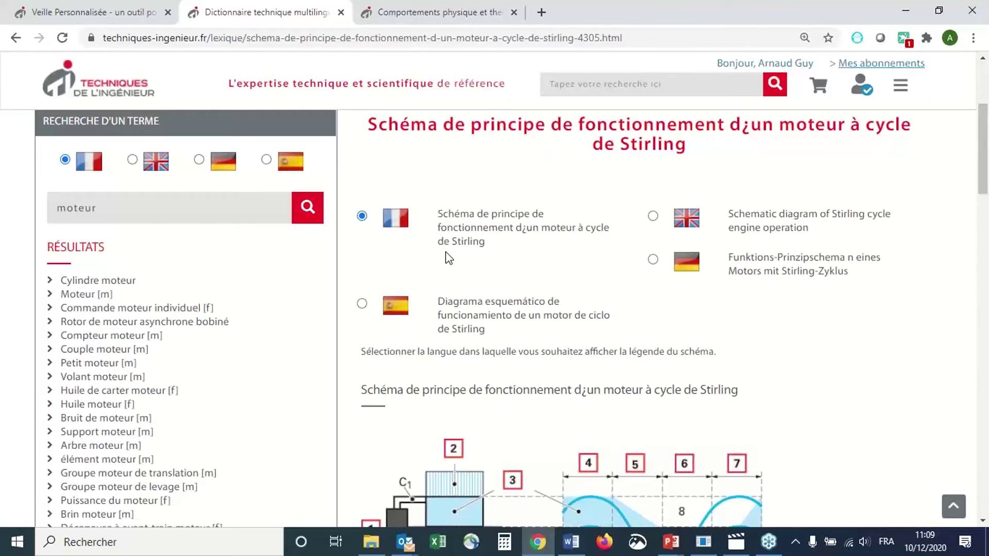
{"action": "left_click_drag", "start_coordinate": [983, 138], "coordinate": [983, 181]}
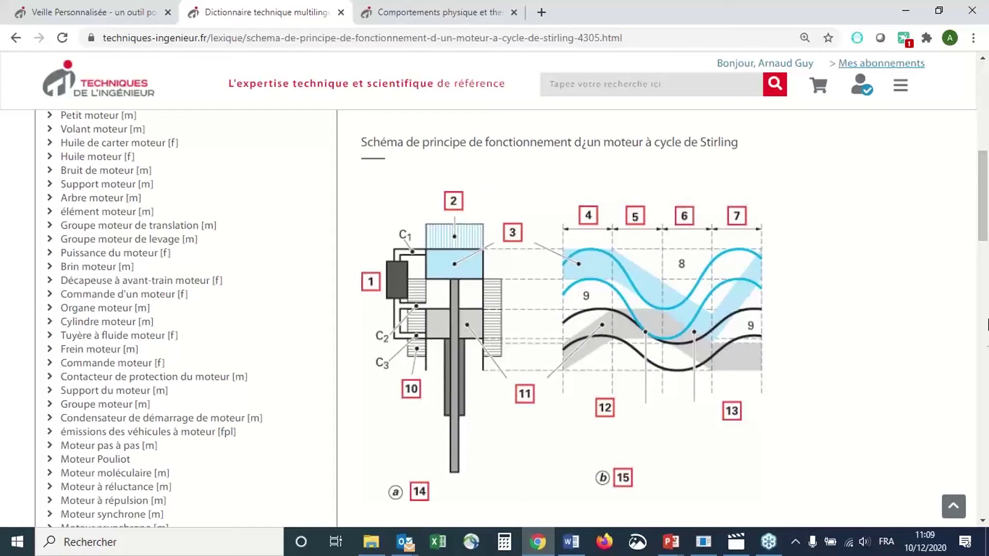
{"action": "left_click", "coordinate": [983, 520]}
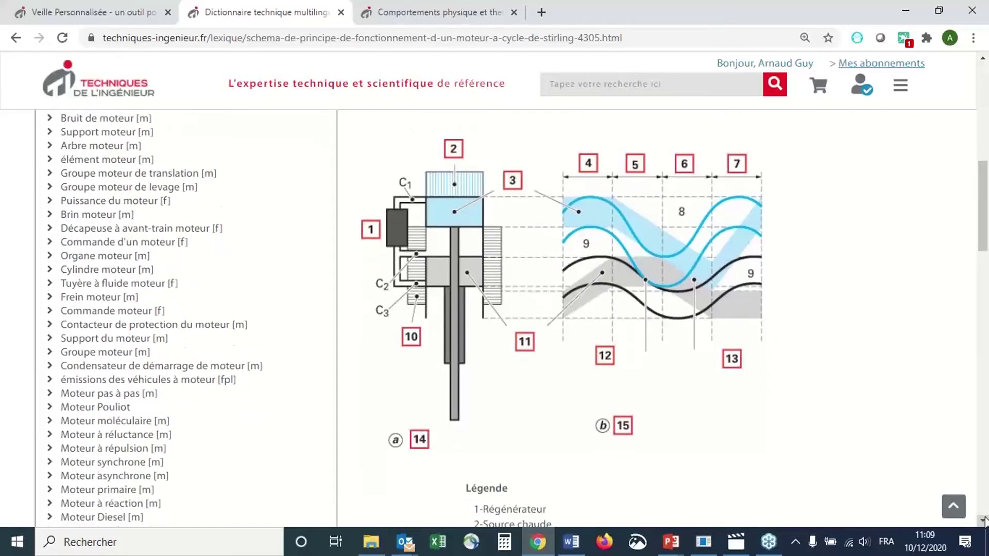
{"action": "left_click", "coordinate": [983, 520]}
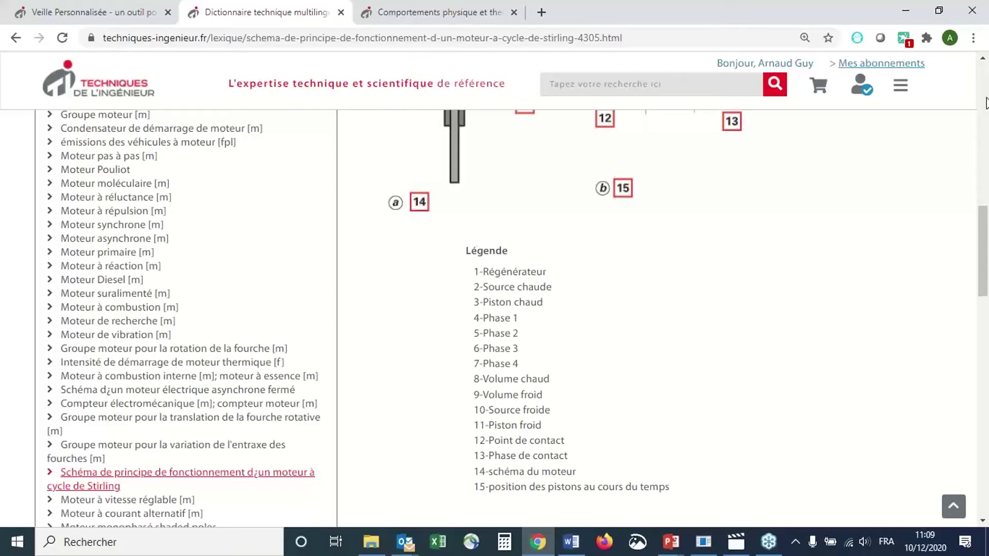
Switch the Stirling engine diagram's legend to German and examine the translated legend below the diagram
{"action": "left_click", "coordinate": [983, 64]}
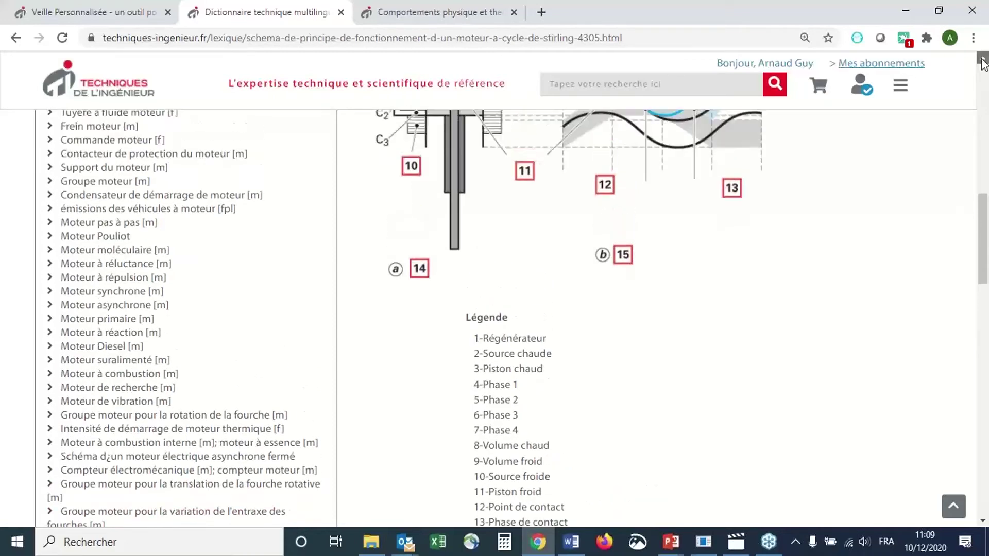
{"action": "left_click", "coordinate": [983, 64]}
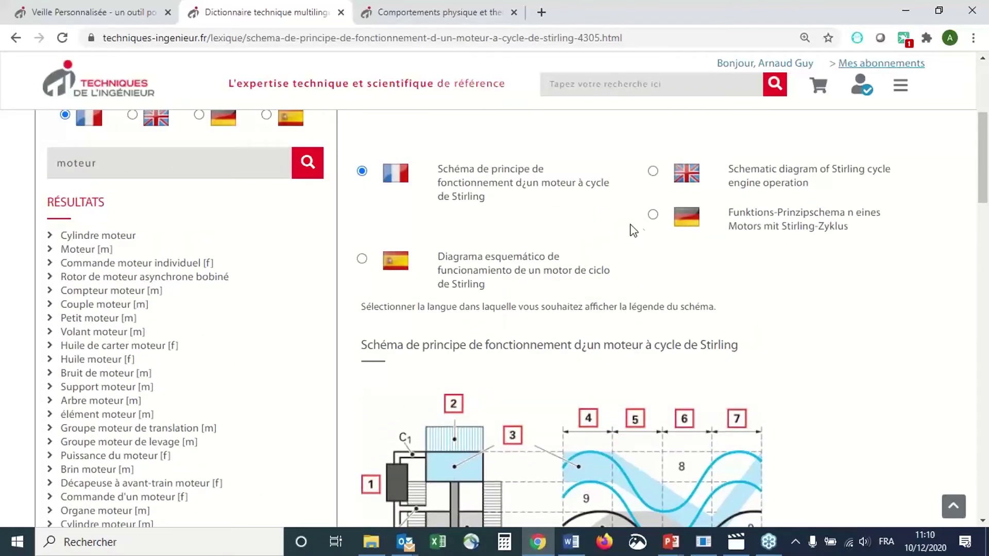
{"action": "left_click", "coordinate": [653, 215]}
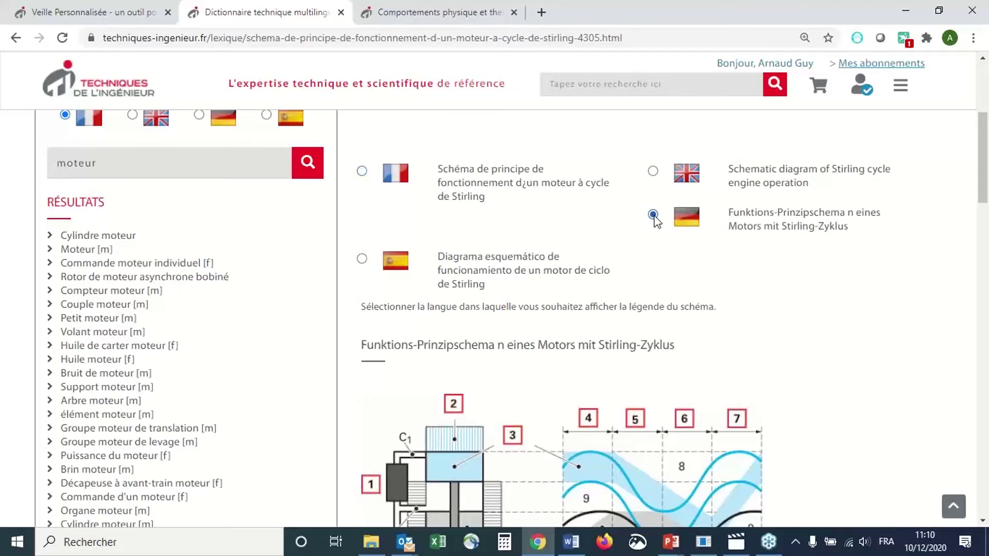
{"action": "left_click", "coordinate": [984, 521]}
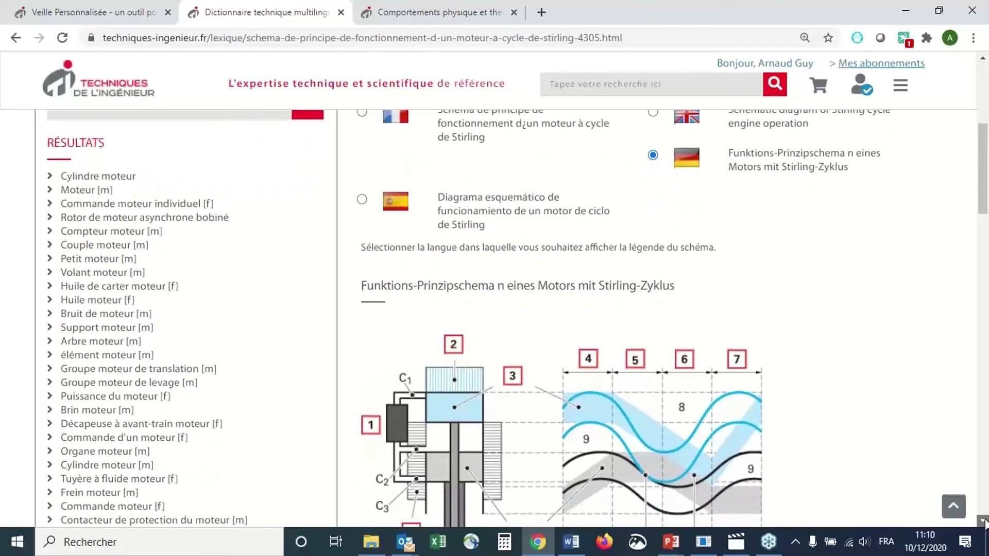
{"action": "scroll", "coordinate": [984, 522], "scroll_direction": "down", "scroll_amount": 1}
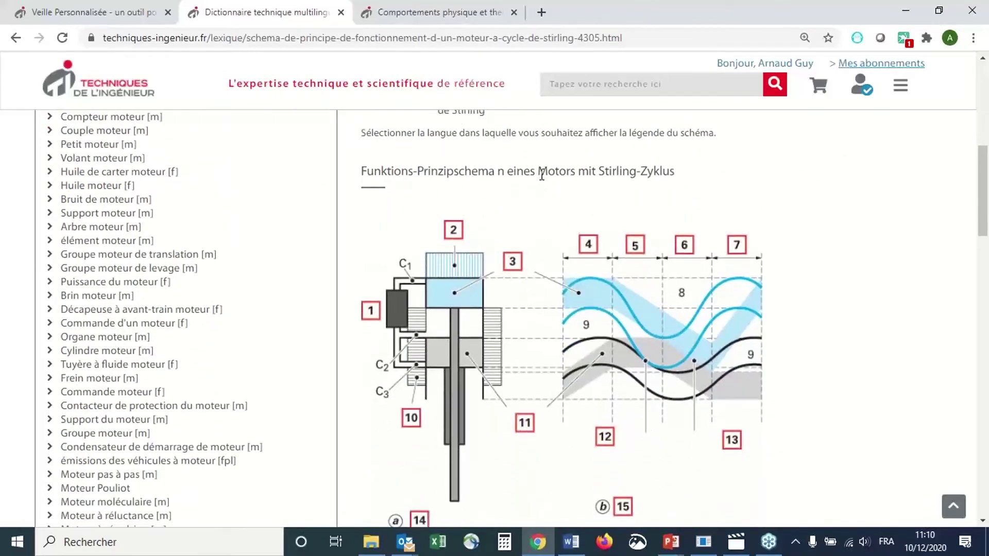
{"action": "left_click", "coordinate": [984, 521]}
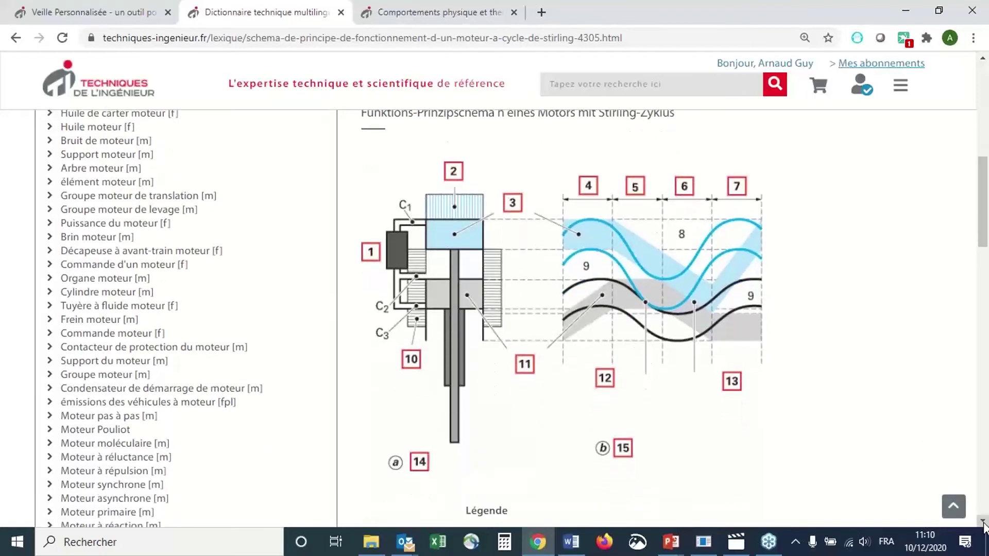
{"action": "scroll", "coordinate": [984, 521], "scroll_direction": "down", "scroll_amount": 4}
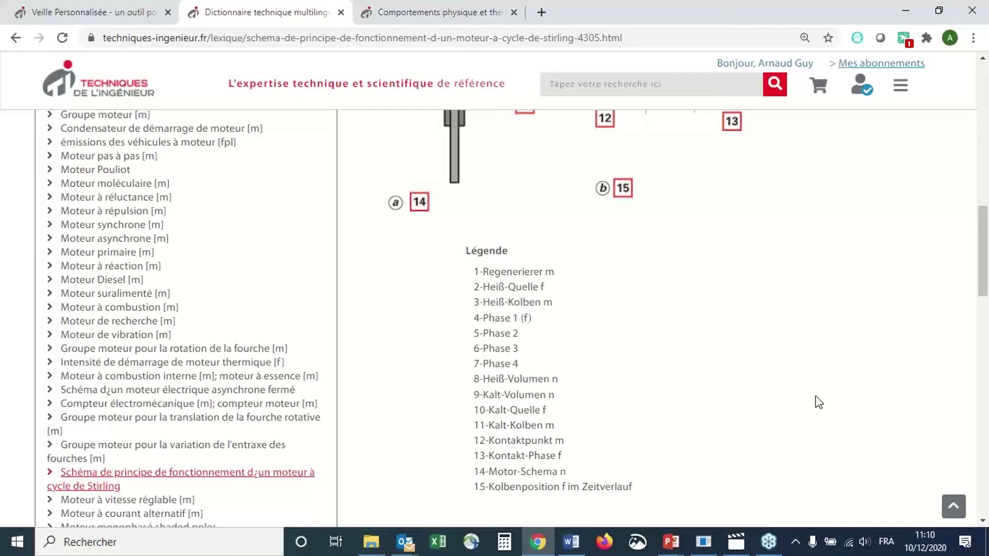
Return to the Techniques de l'Ingénieur home page and search the whole site for "chromatographie"
{"action": "left_click", "coordinate": [101, 92]}
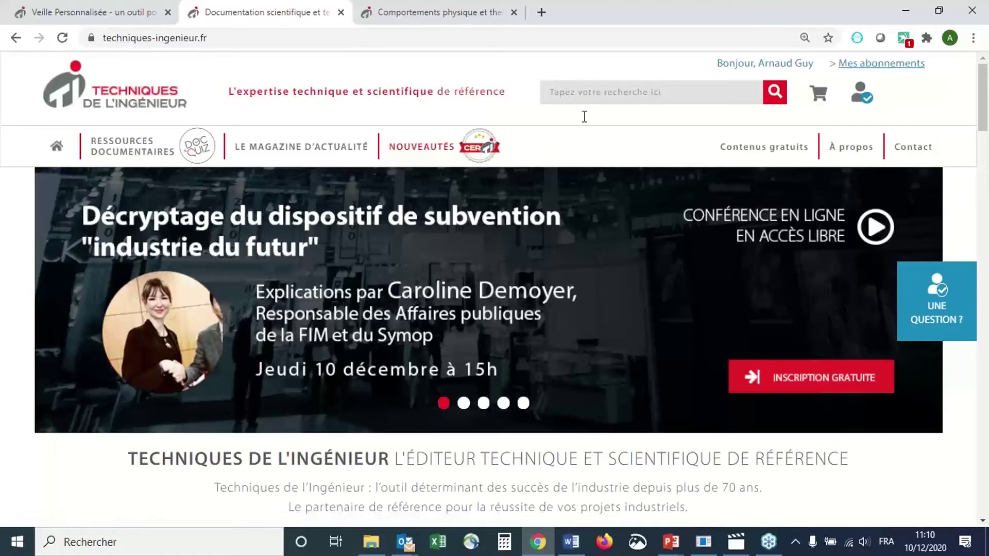
{"action": "left_click", "coordinate": [586, 97]}
{"action": "type", "text": "ch"}
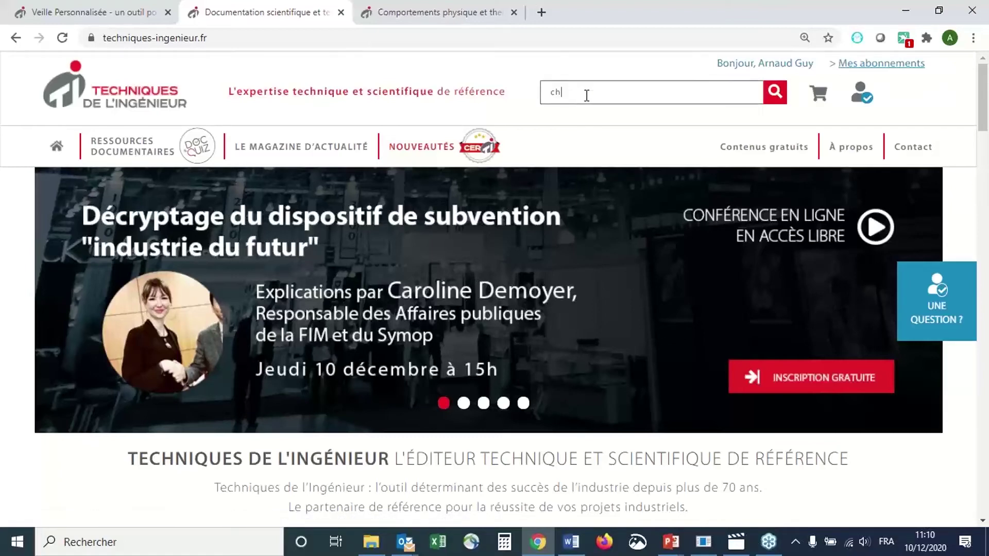
{"action": "type", "text": "romatogr"}
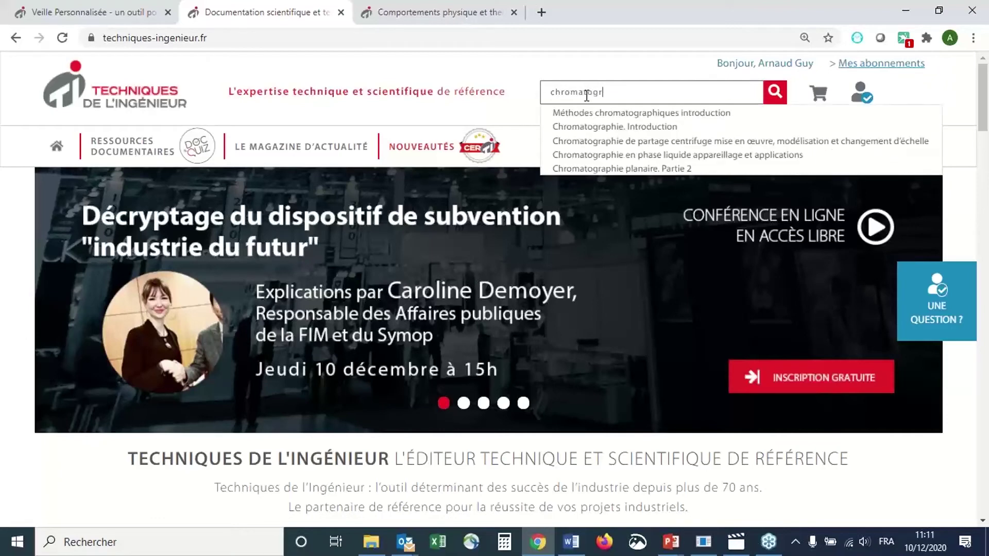
{"action": "type", "text": "aphie"}
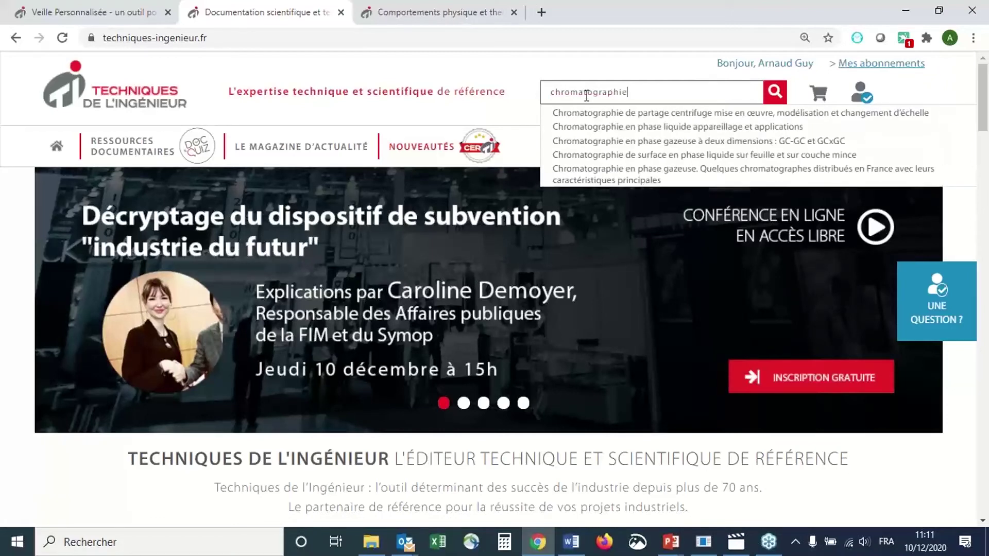
{"action": "left_click", "coordinate": [774, 93]}
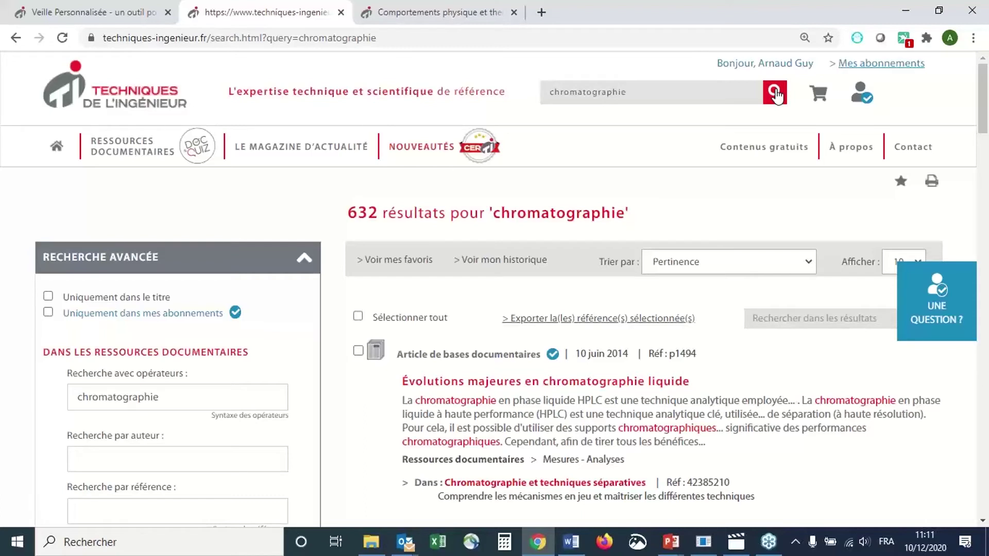
Examine the advanced search options beside the results and display the operator syntax help
{"action": "scroll", "coordinate": [984, 129], "scroll_direction": "down", "scroll_amount": 2}
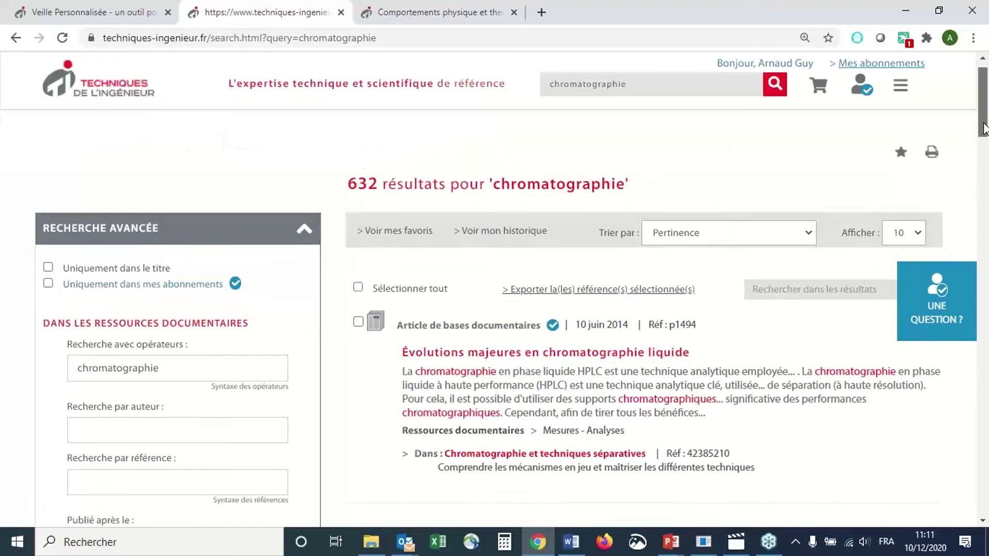
{"action": "left_click_drag", "start_coordinate": [985, 128], "coordinate": [985, 137]}
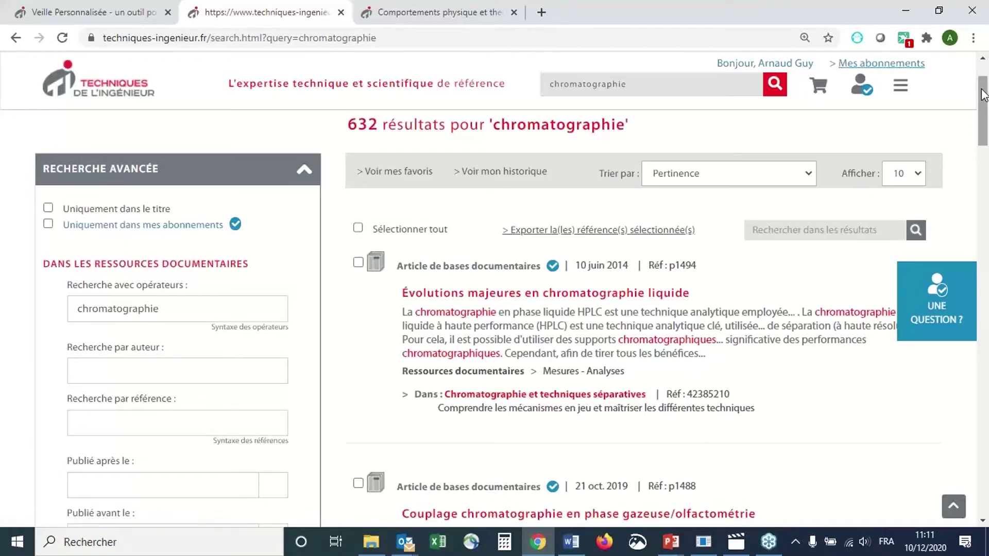
{"action": "left_click_drag", "start_coordinate": [983, 95], "coordinate": [984, 109]}
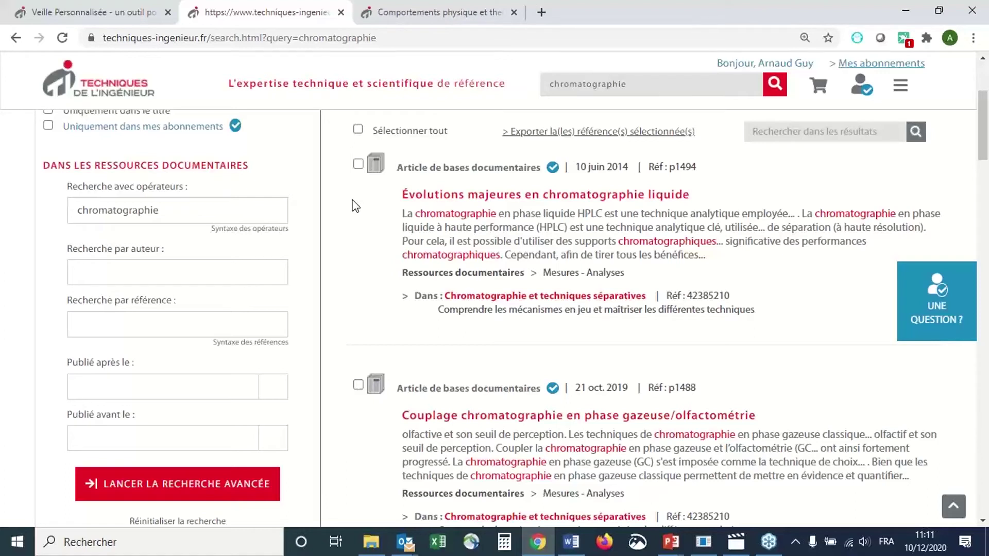
{"action": "mouse_move", "coordinate": [277, 236]}
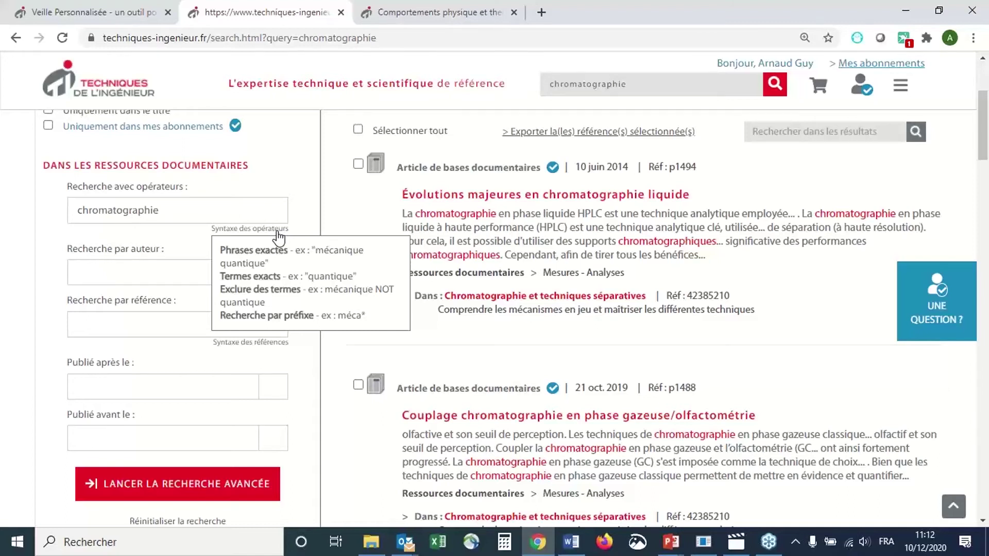
Clear the advanced search's operator field and show the suggestions for the author field, leaving the author empty
{"action": "left_click", "coordinate": [204, 211]}
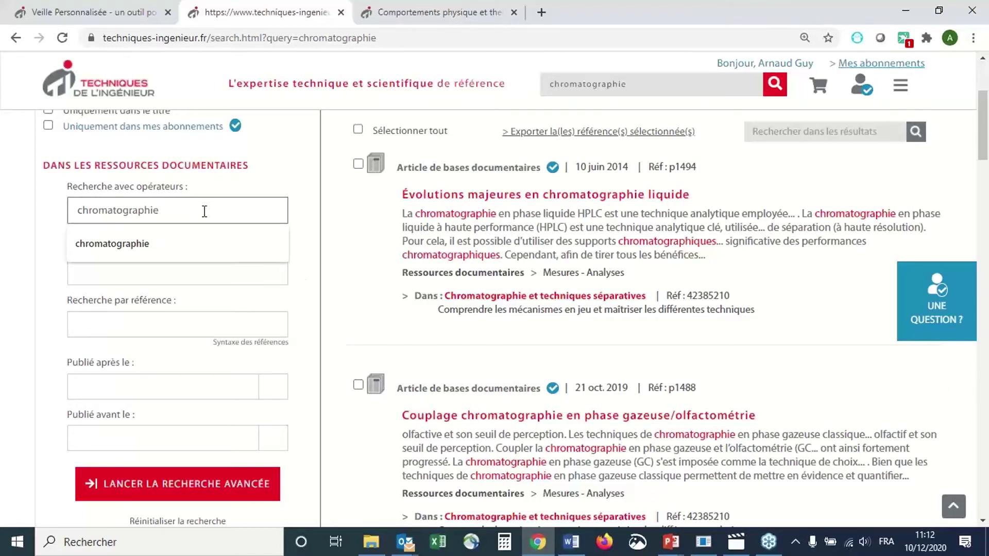
{"action": "left_click_drag", "start_coordinate": [191, 211], "coordinate": [51, 212]}
{"action": "key", "text": "BackSpace"}
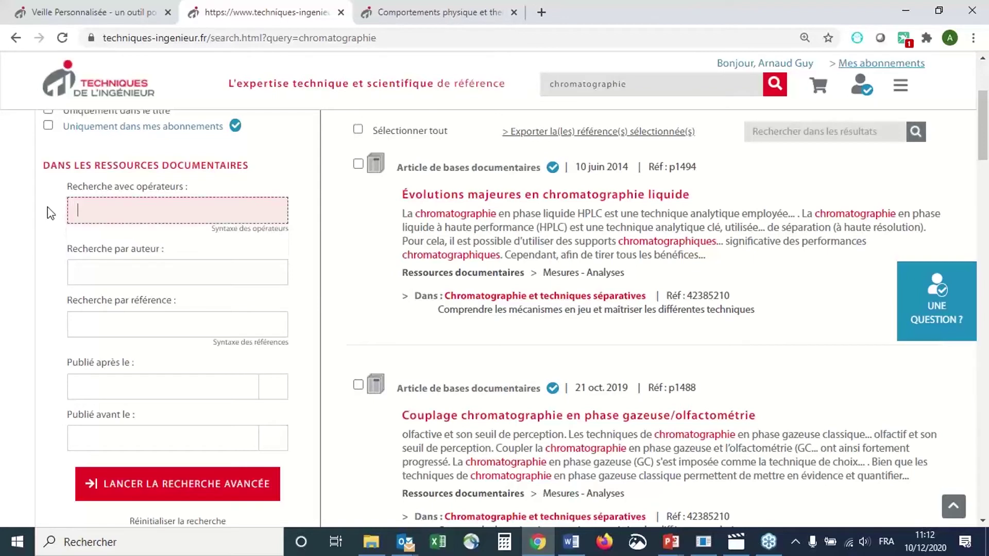
{"action": "left_click", "coordinate": [101, 267]}
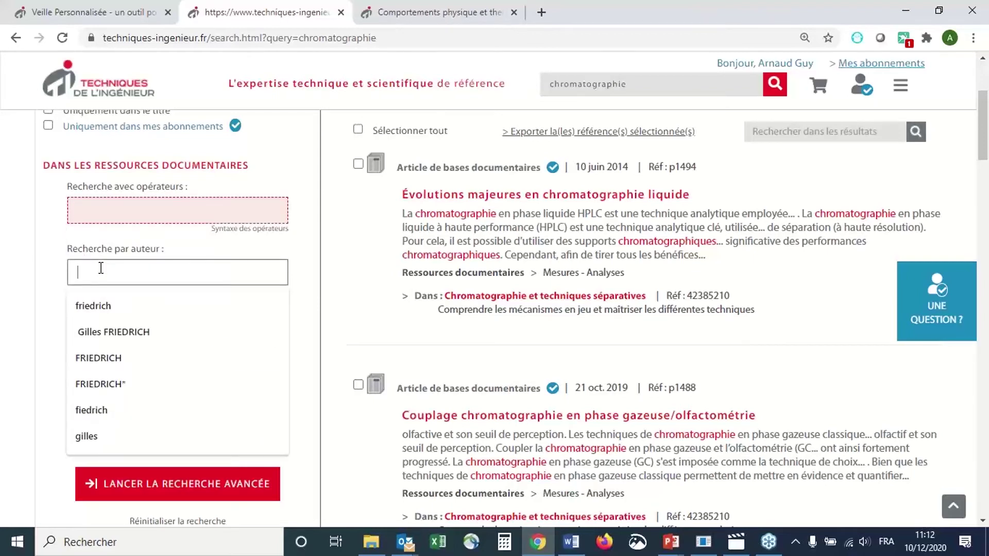
{"action": "left_click", "coordinate": [36, 282]}
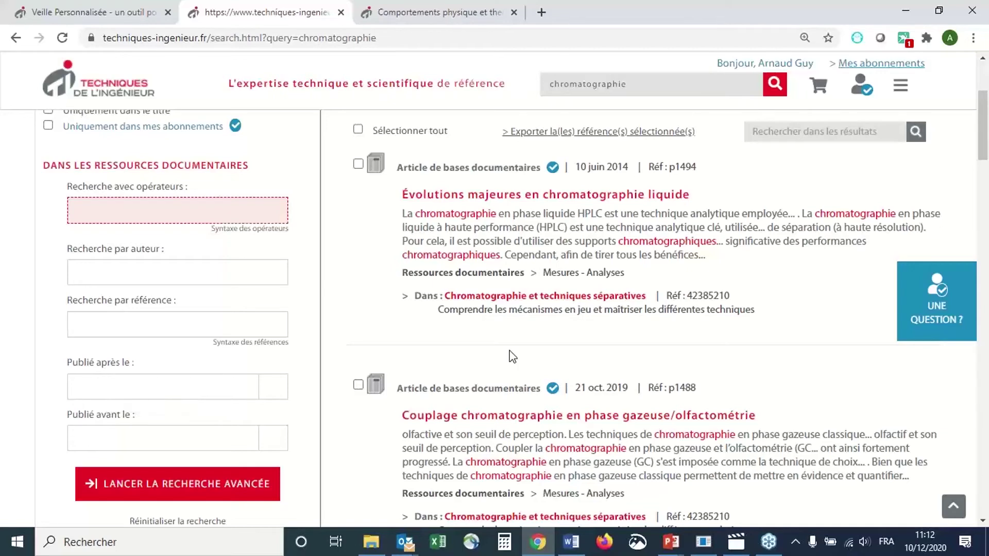
Restrict the expertise domain filter to "Matériaux" by deselecting all the other domains
{"action": "left_click_drag", "start_coordinate": [984, 135], "coordinate": [985, 194]}
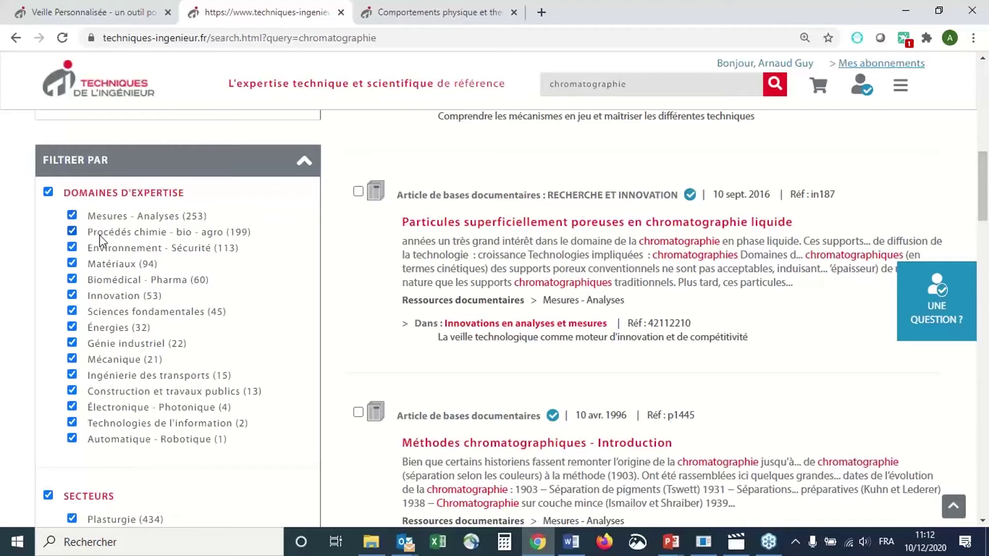
{"action": "left_click", "coordinate": [48, 193]}
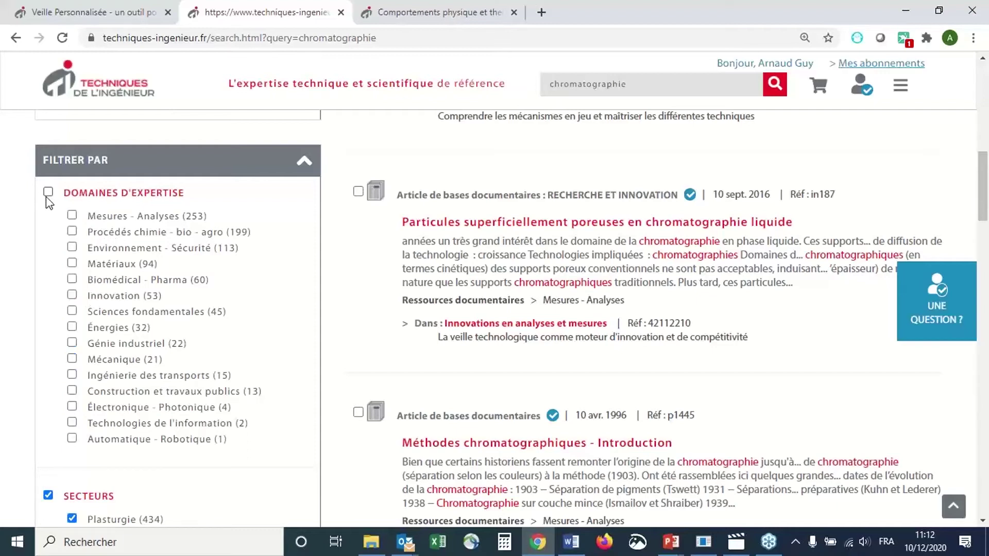
{"action": "left_click", "coordinate": [73, 264]}
Restrict the content type filter to "Articles de référence" by deselecting all the other content types
{"action": "left_click", "coordinate": [984, 521]}
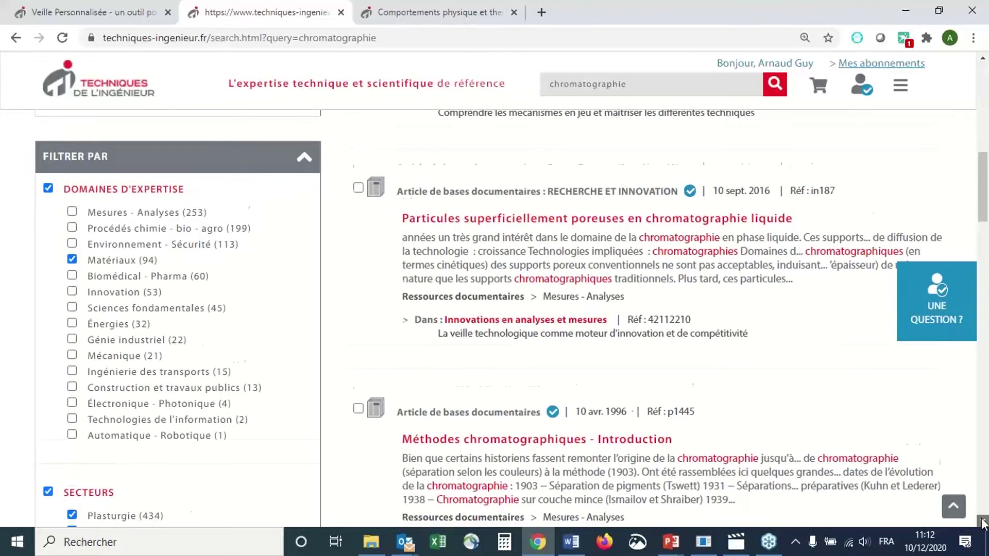
{"action": "left_click", "coordinate": [984, 521]}
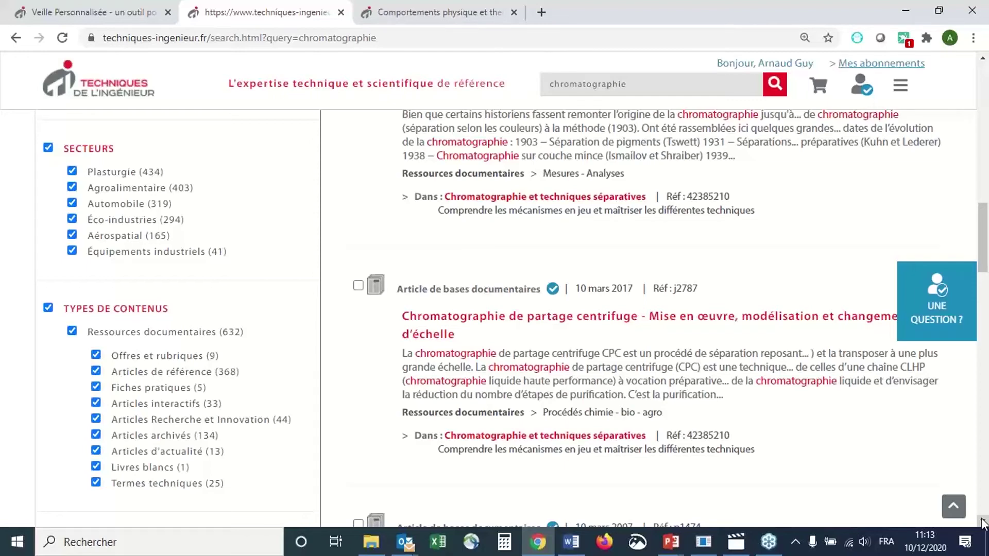
{"action": "left_click_drag", "start_coordinate": [983, 522], "coordinate": [982, 521]}
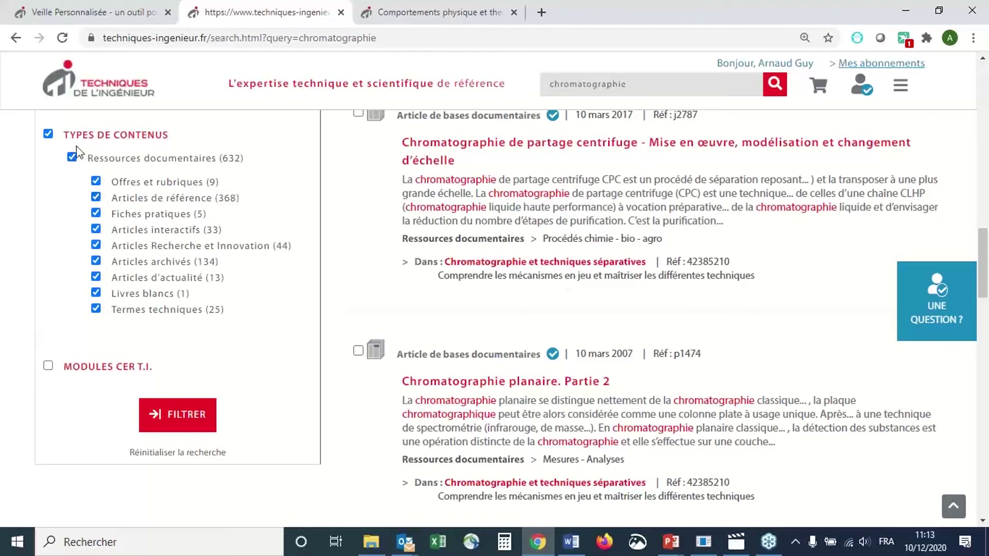
{"action": "left_click", "coordinate": [51, 136]}
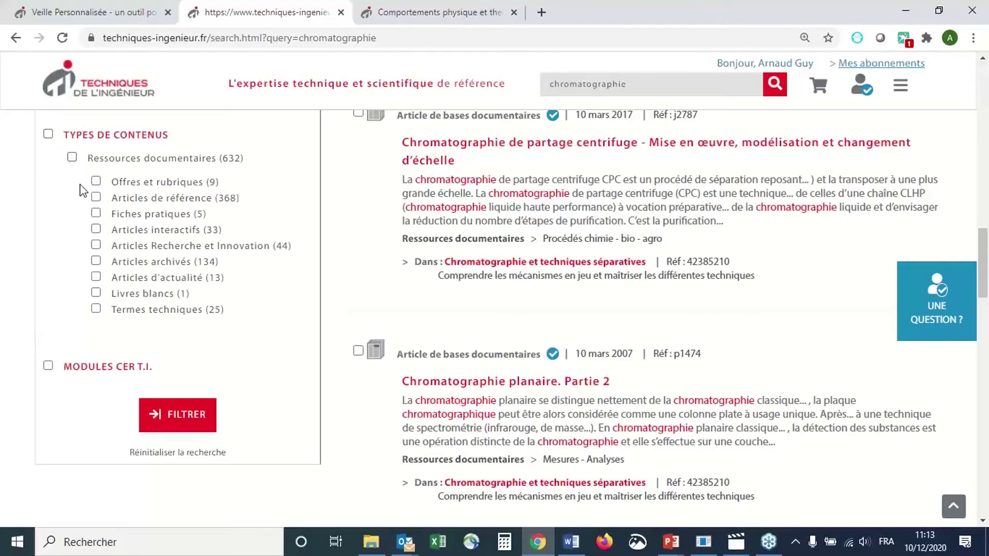
{"action": "left_click", "coordinate": [95, 197]}
Switch to the PowerPoint presentation "TECHNIQUES_DE_L_INGÉNIEUR_Doc&Quiz et CerT.I._Parcours.pptx" and show slide 2 in reading view
{"action": "left_click", "coordinate": [670, 550]}
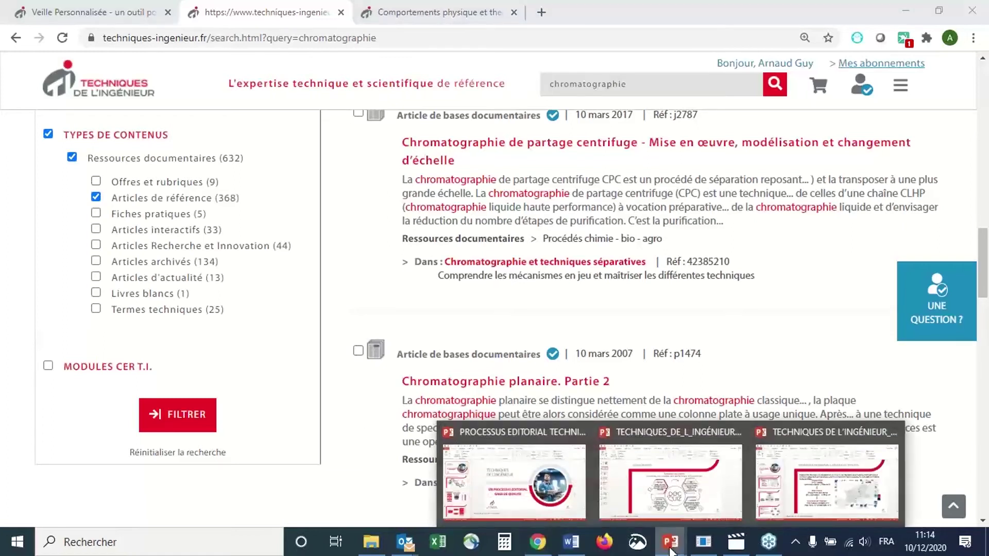
{"action": "left_click", "coordinate": [673, 497]}
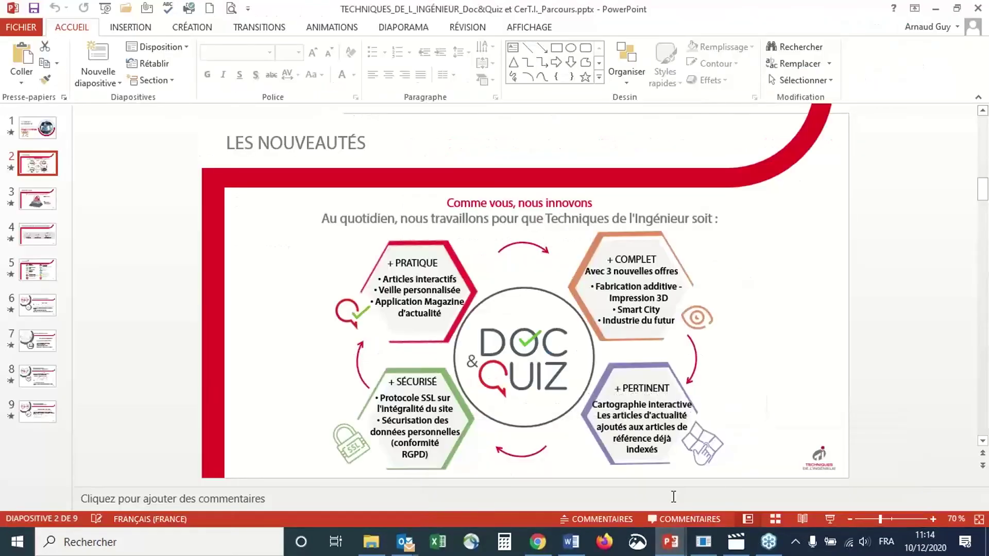
{"action": "left_click", "coordinate": [803, 518]}
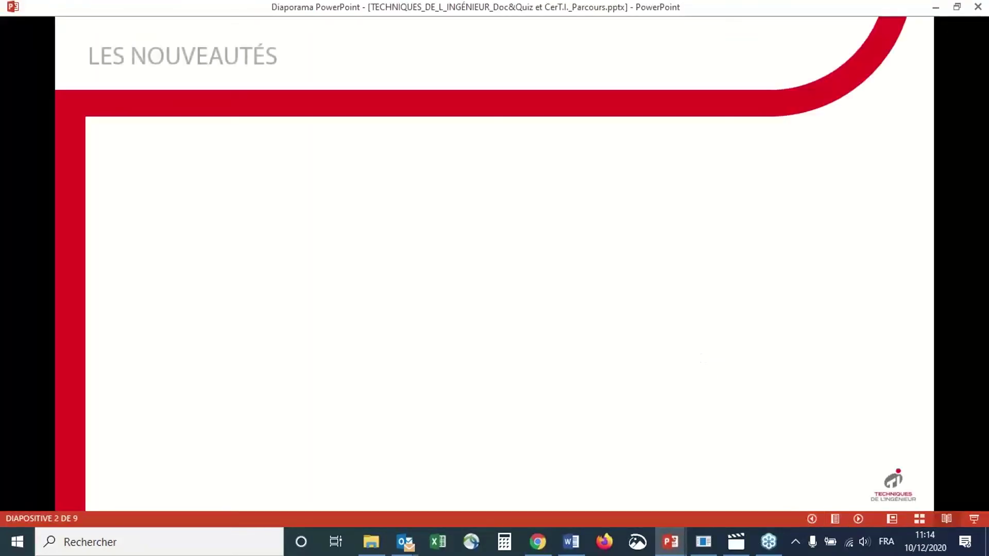